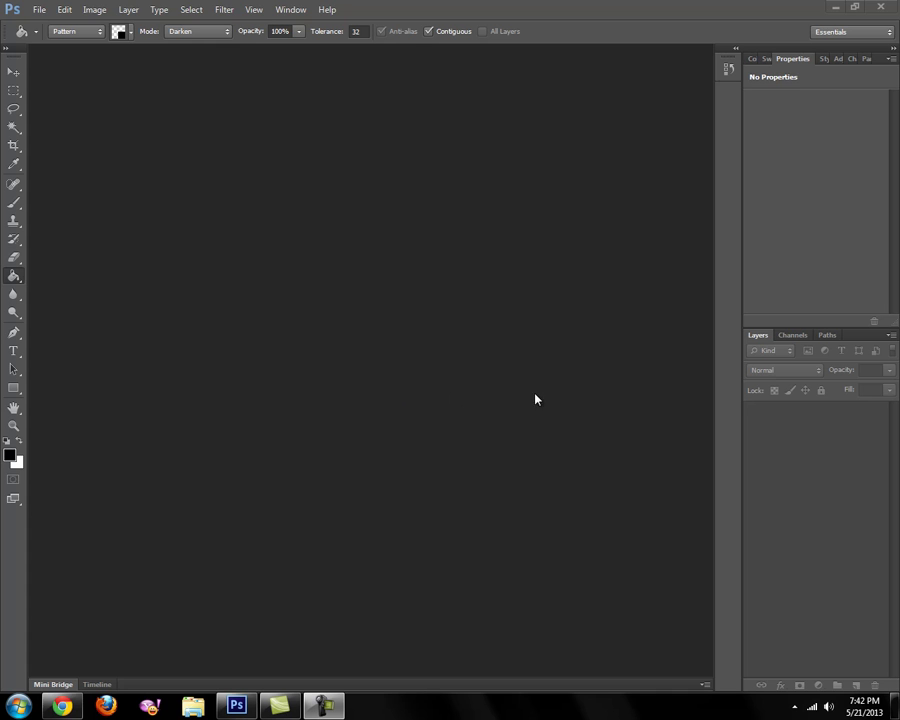
Create a new document 2 pixels wide and 2 pixels high.
{"action": "left_click", "coordinate": [33, 12]}
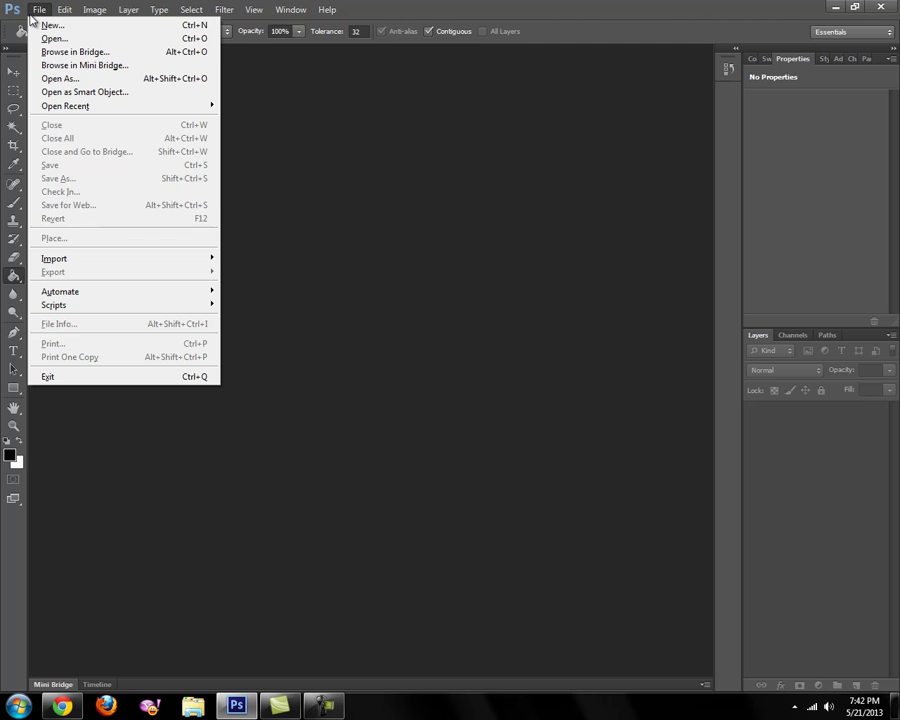
{"action": "left_click", "coordinate": [348, 296]}
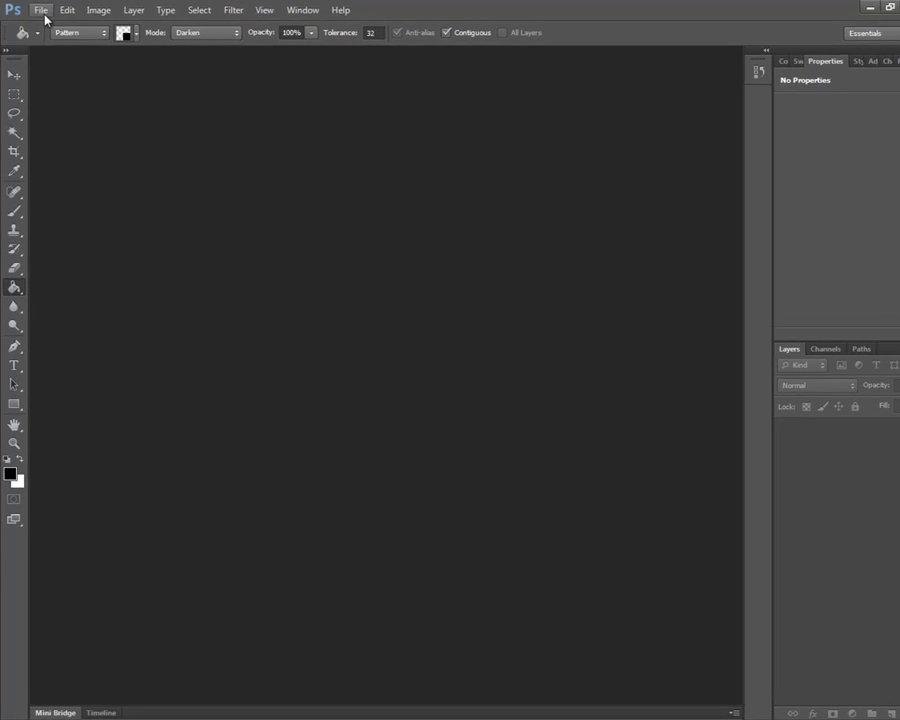
{"action": "left_click", "coordinate": [39, 10]}
{"action": "left_click", "coordinate": [55, 26]}
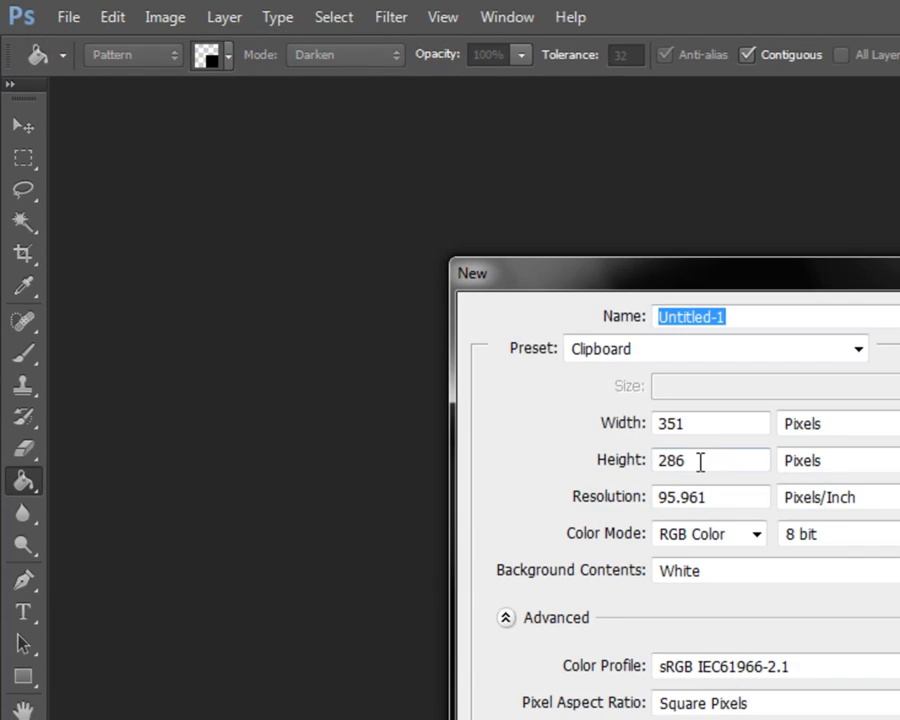
{"action": "left_click_drag", "start_coordinate": [697, 426], "coordinate": [540, 414]}
{"action": "type", "text": "2"}
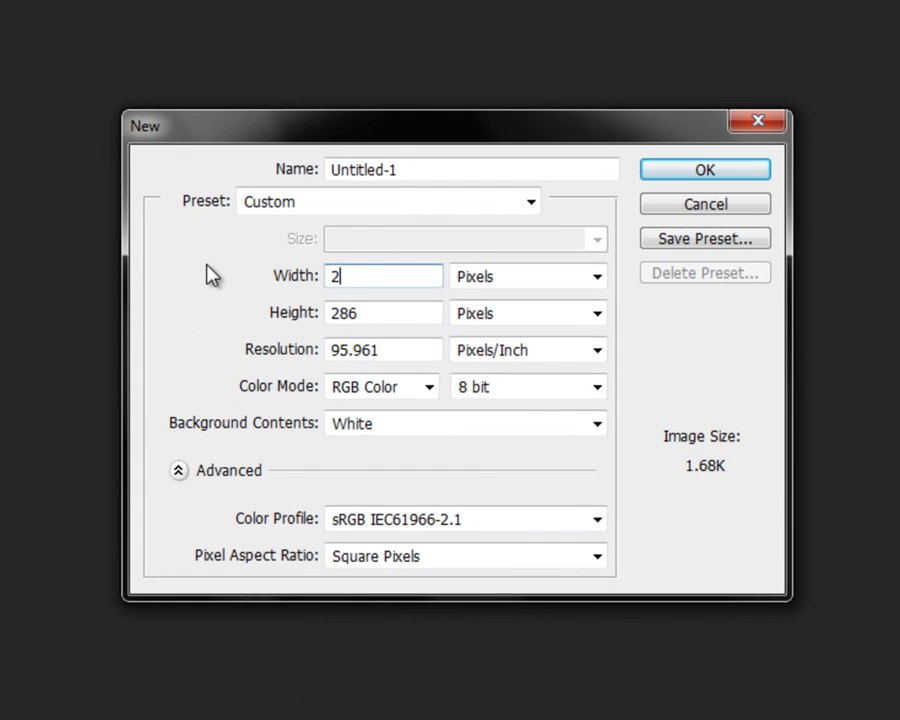
{"action": "left_click_drag", "start_coordinate": [371, 320], "coordinate": [212, 322]}
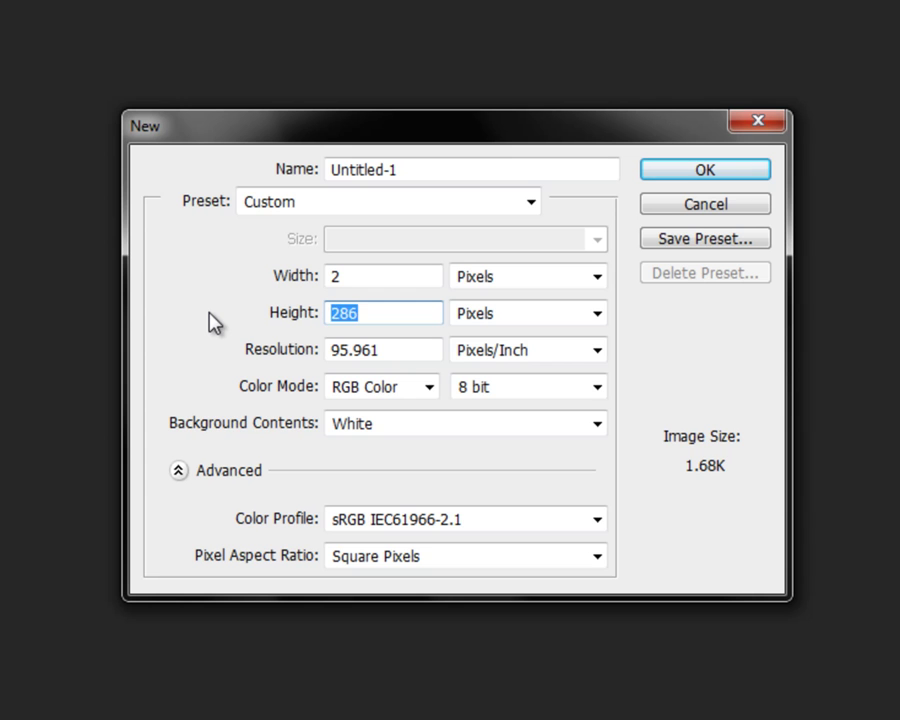
{"action": "type", "text": "2"}
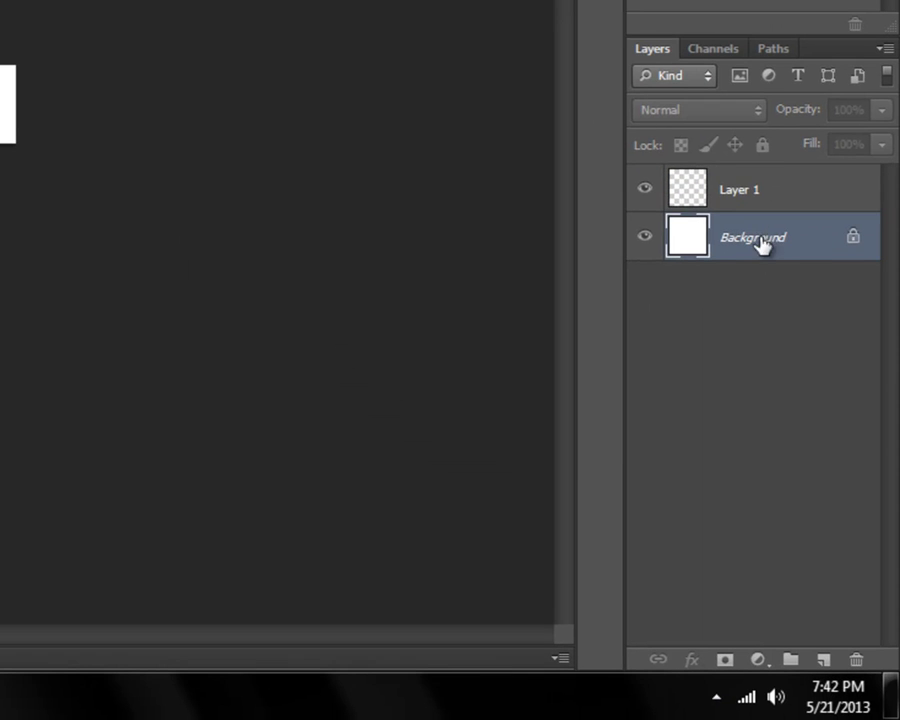
Delete the Background layer and define the transparent tile with its black corner square as a pattern.
{"action": "key", "text": "Delete"}
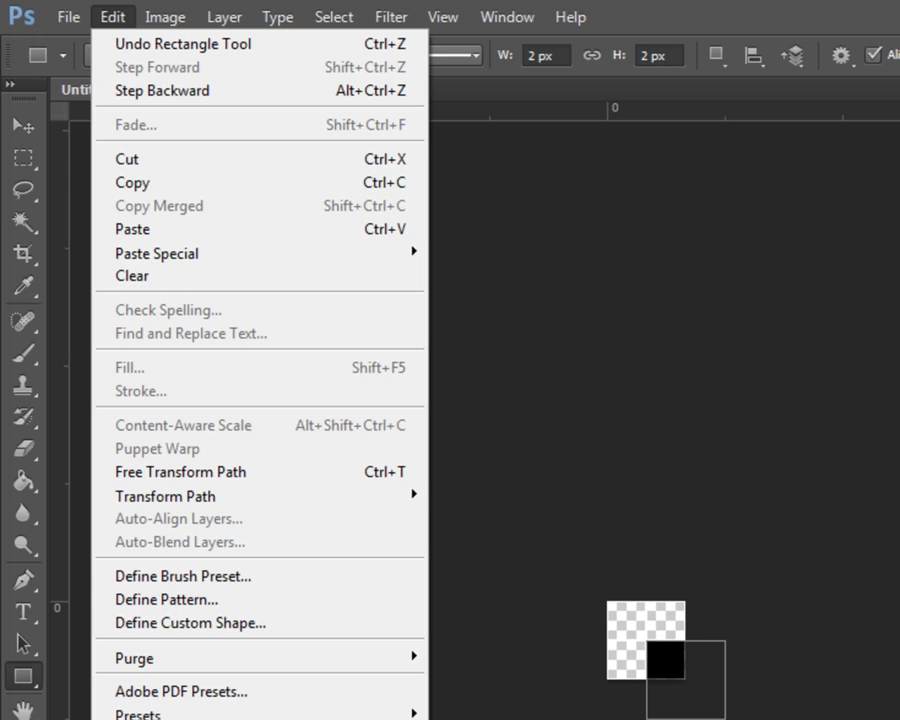
{"action": "left_click", "coordinate": [225, 617]}
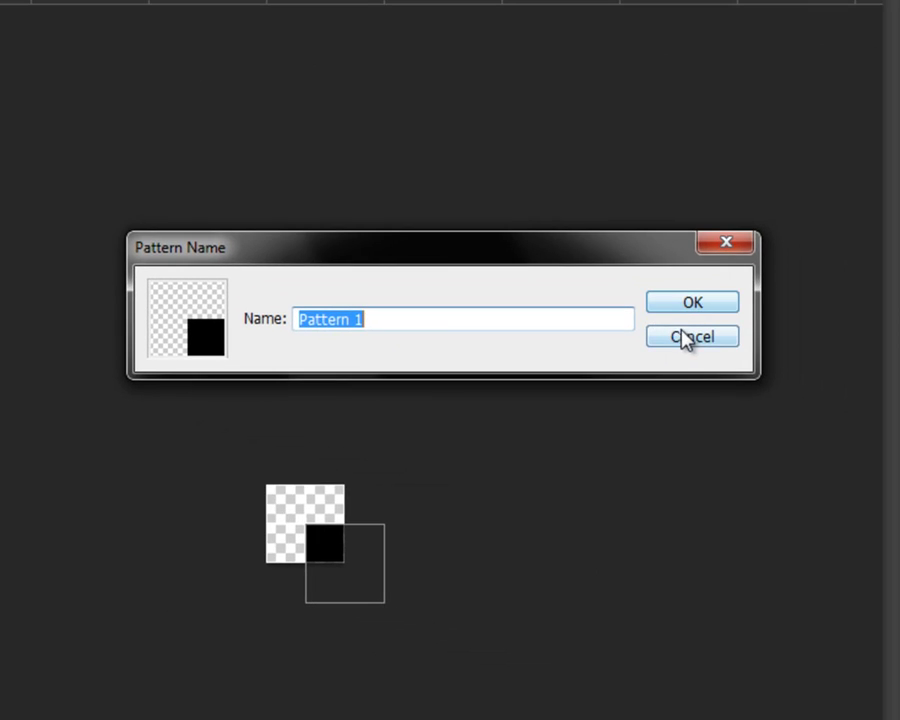
{"action": "left_click", "coordinate": [686, 338]}
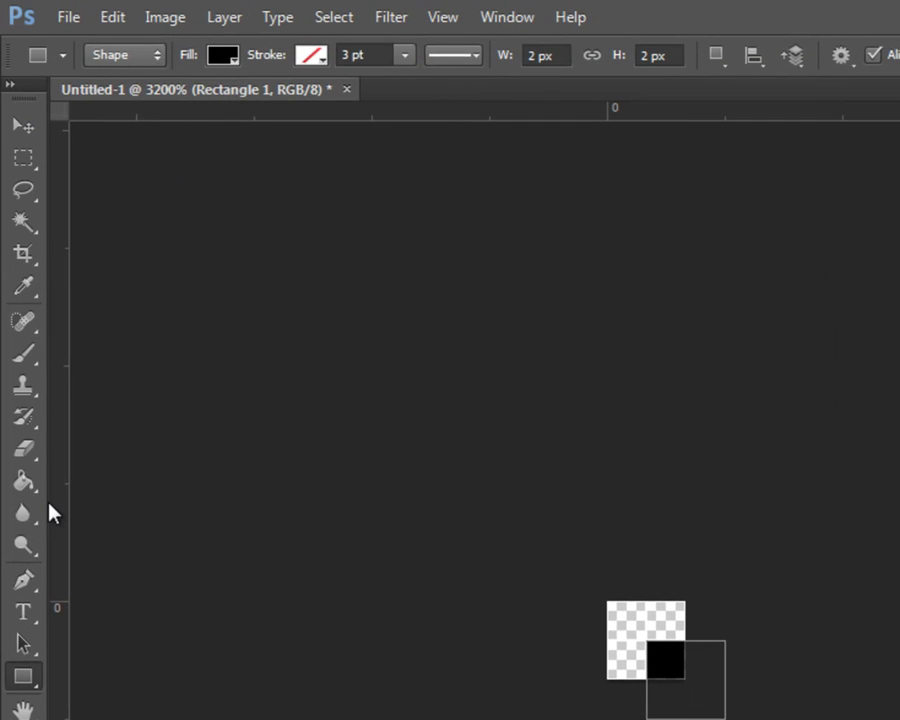
Set the Paint Bucket to fill with a pattern and check the available swatches for the black-cornered tile.
{"action": "left_click", "coordinate": [35, 480]}
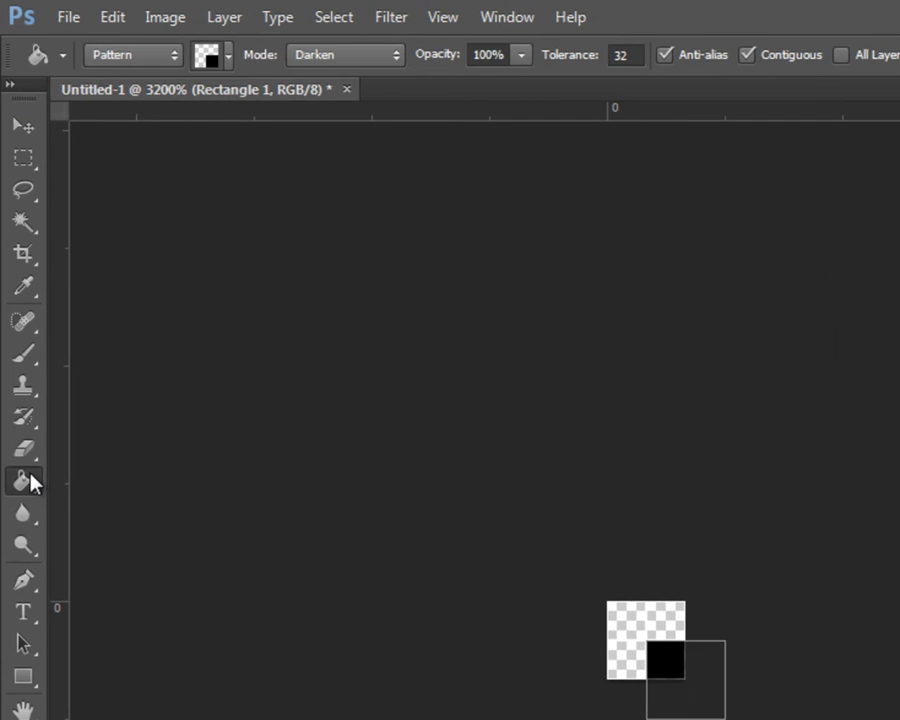
{"action": "left_click", "coordinate": [150, 58]}
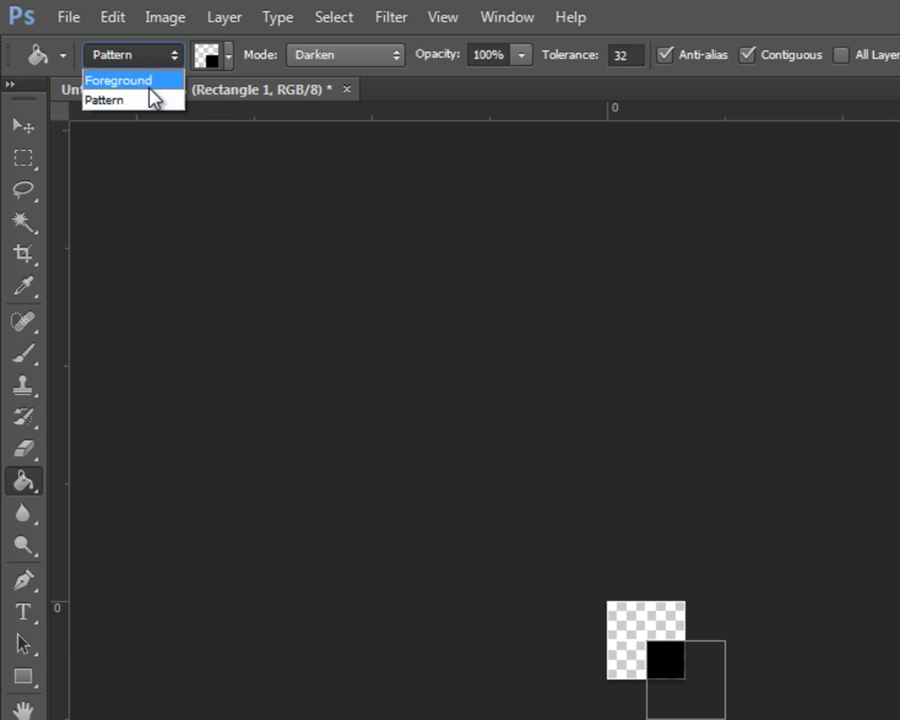
{"action": "left_click", "coordinate": [150, 101]}
{"action": "left_click", "coordinate": [227, 58]}
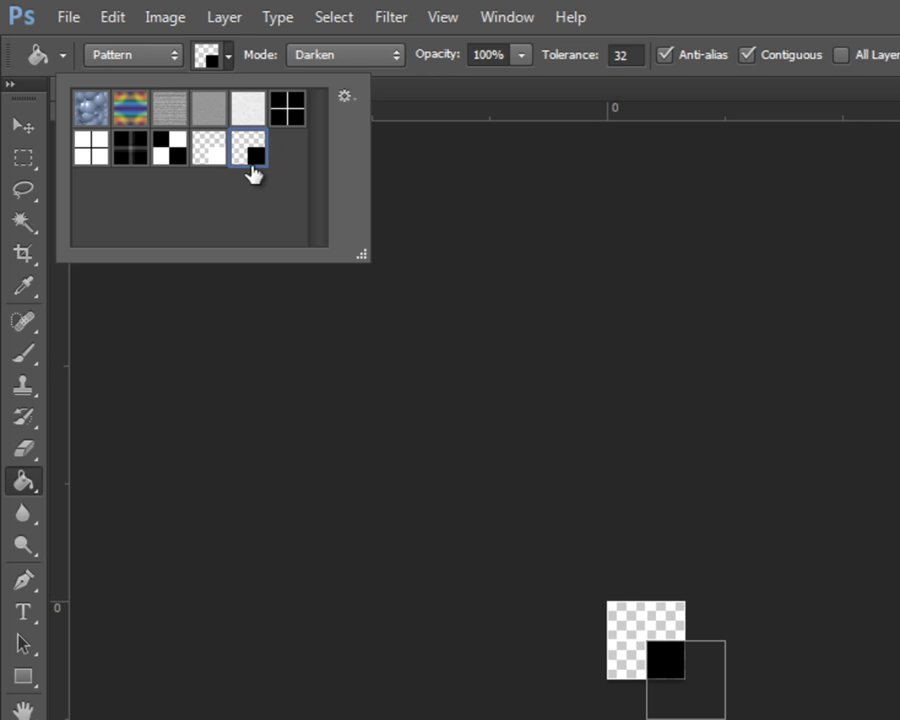
{"action": "left_click", "coordinate": [355, 250]}
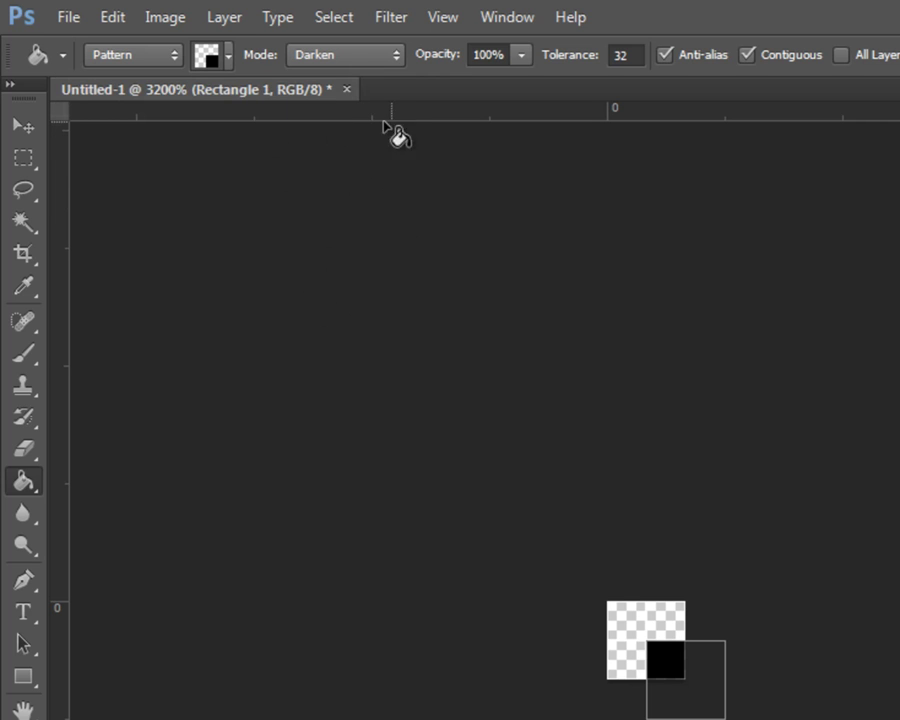
Close the pattern document without saving and open a portrait photo from the Images folder.
{"action": "left_click", "coordinate": [347, 90]}
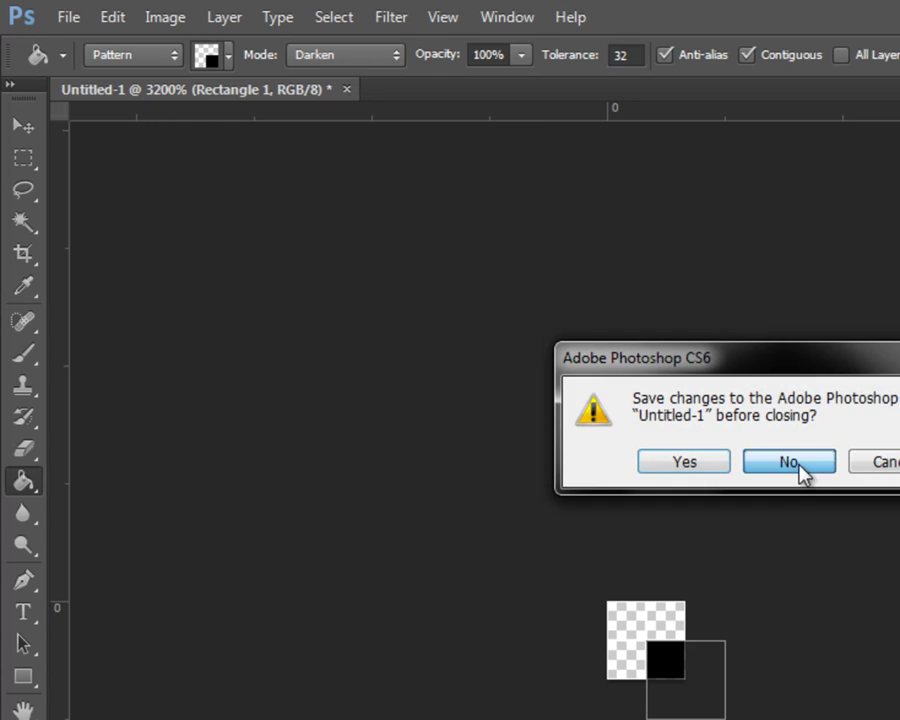
{"action": "left_click", "coordinate": [797, 462]}
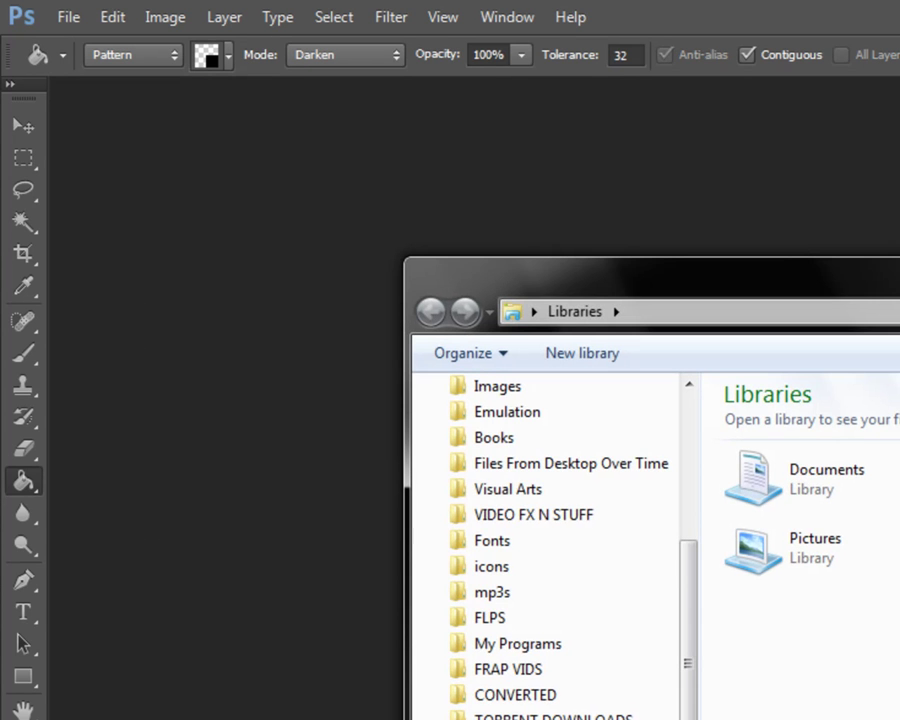
{"action": "left_click_drag", "start_coordinate": [687, 617], "coordinate": [687, 470]}
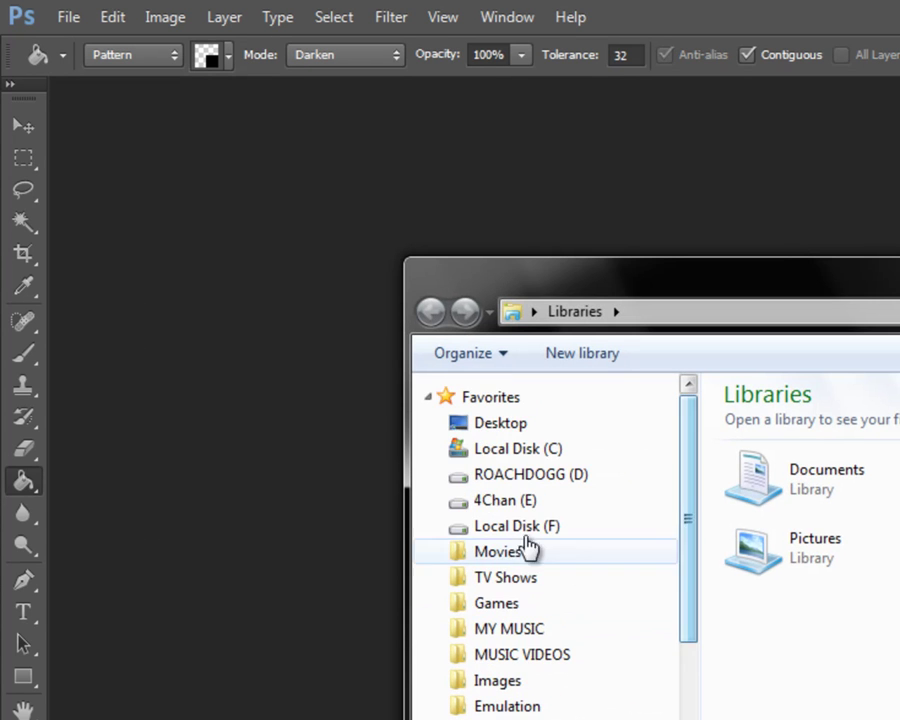
{"action": "left_click", "coordinate": [502, 683]}
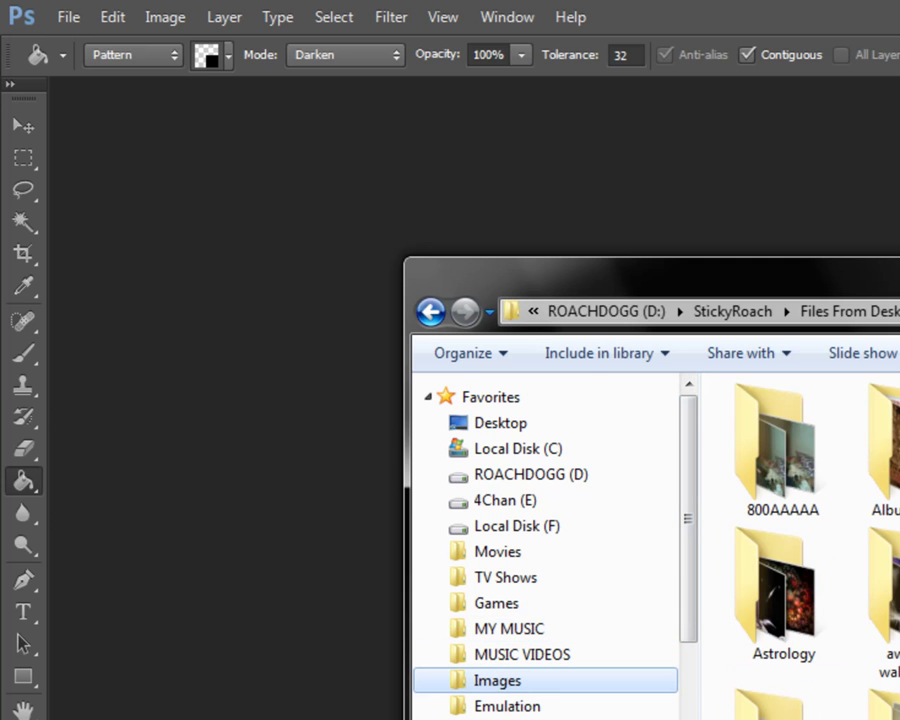
{"action": "left_click", "coordinate": [815, 640]}
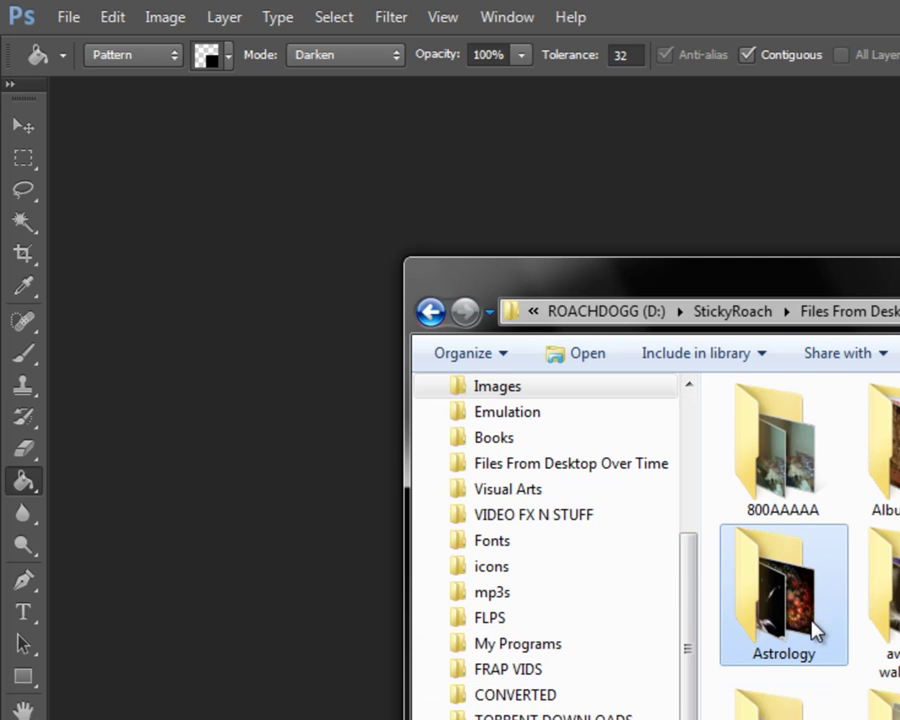
{"action": "scroll", "coordinate": [815, 635], "scroll_direction": "down", "scroll_amount": 5}
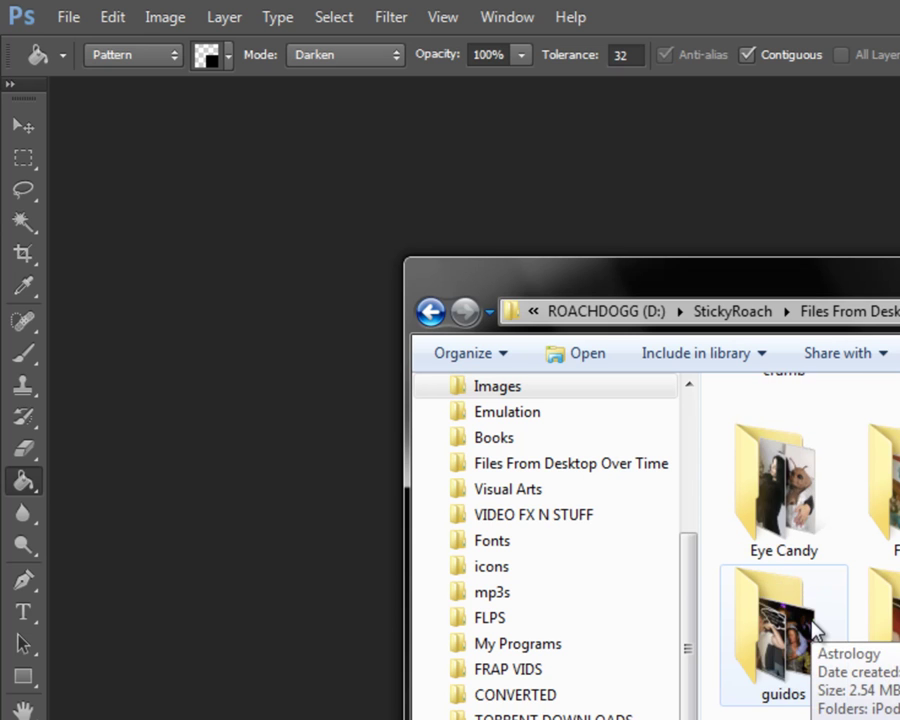
{"action": "scroll", "coordinate": [815, 640], "scroll_direction": "down", "scroll_amount": 3}
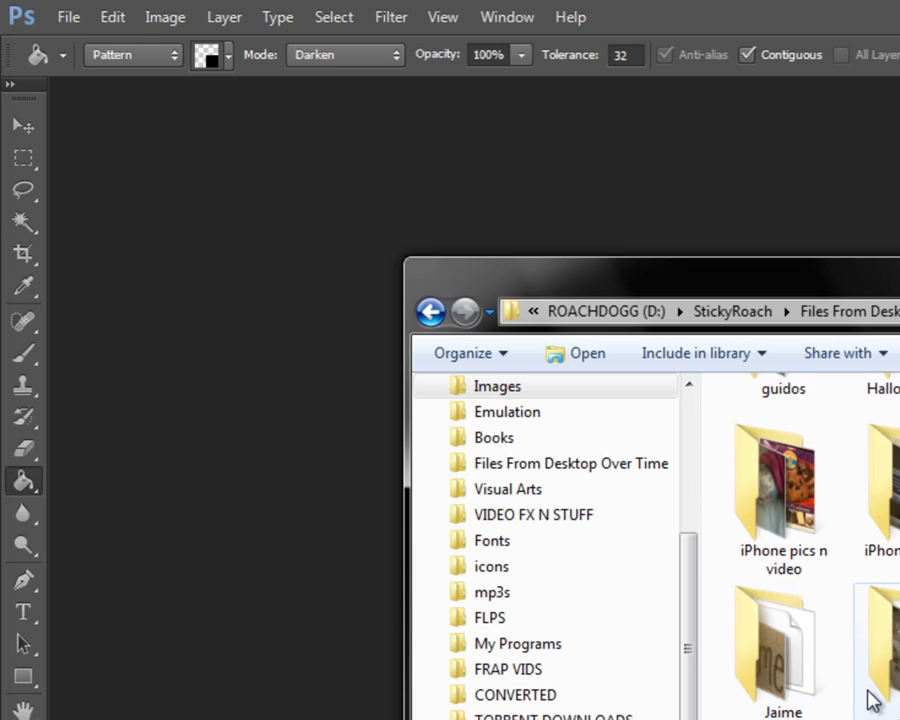
{"action": "scroll", "coordinate": [872, 700], "scroll_direction": "up", "scroll_amount": 8}
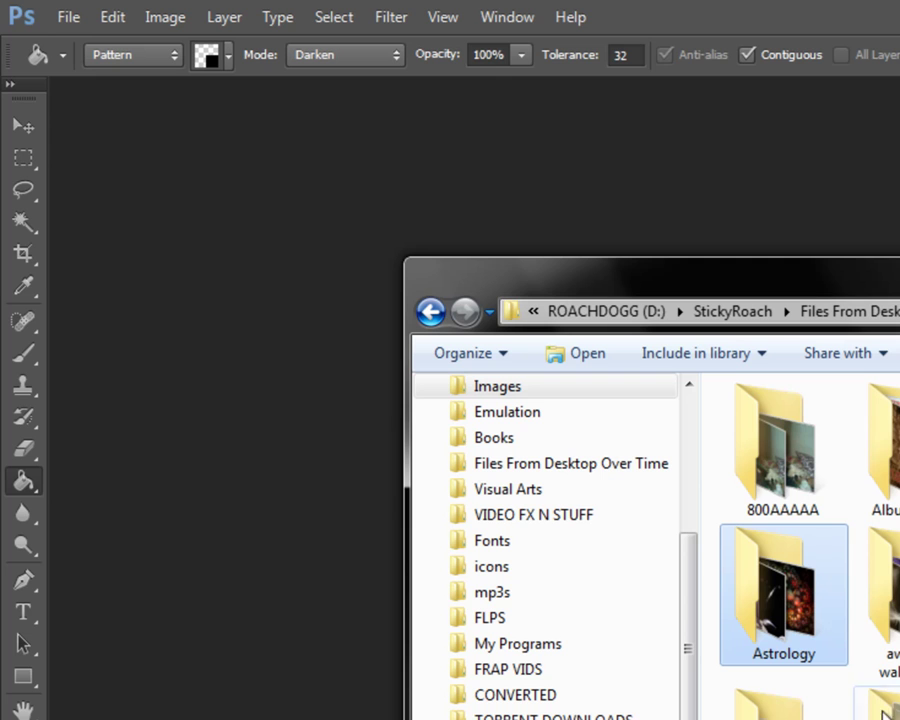
{"action": "scroll", "coordinate": [800, 540], "scroll_direction": "down", "scroll_amount": 3}
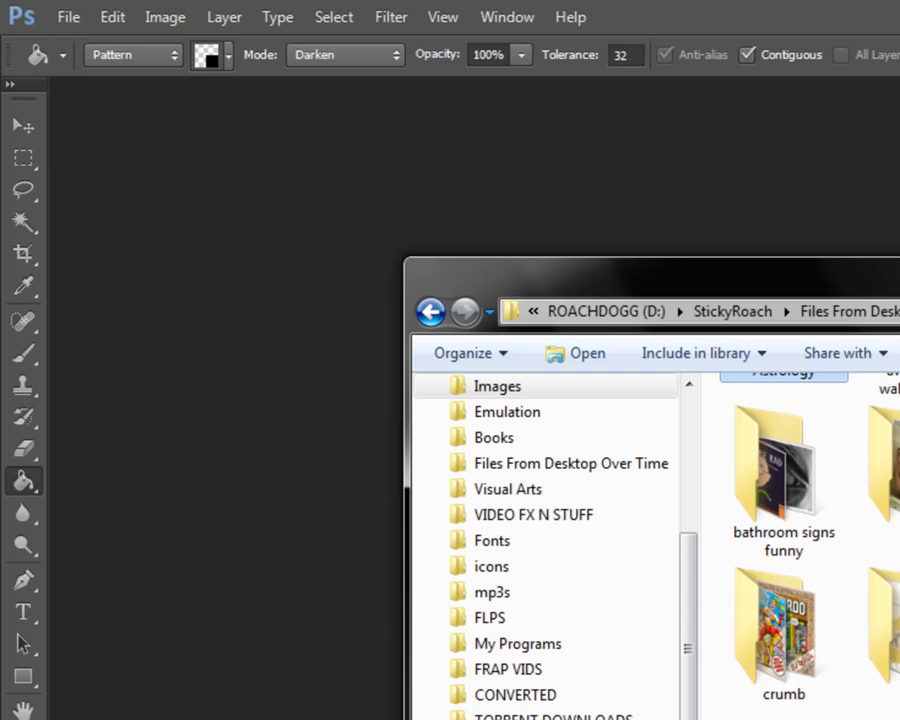
{"action": "scroll", "coordinate": [800, 540], "scroll_direction": "down", "scroll_amount": 5}
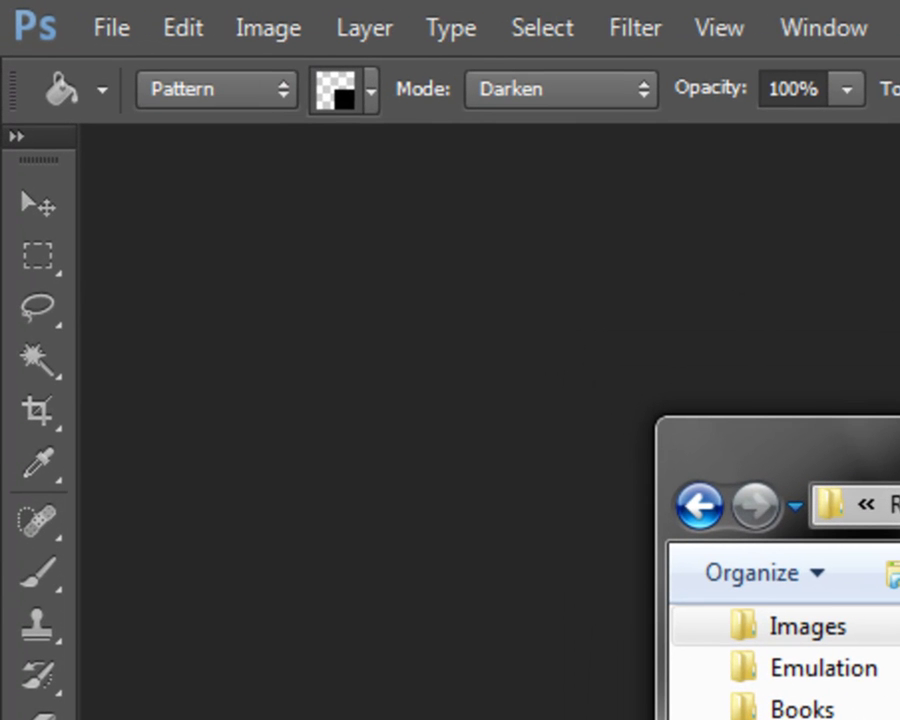
{"action": "key", "text": "Return"}
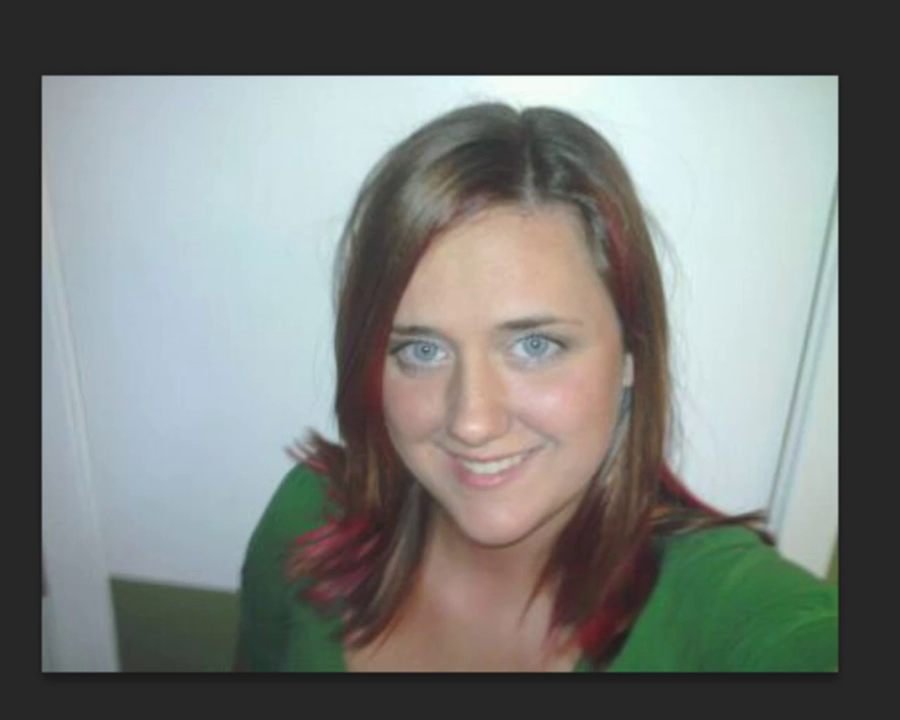
Place the photo IMG_0222 over the first portrait and convert the Background into a regular layer.
{"action": "key", "text": "alt+Tab"}
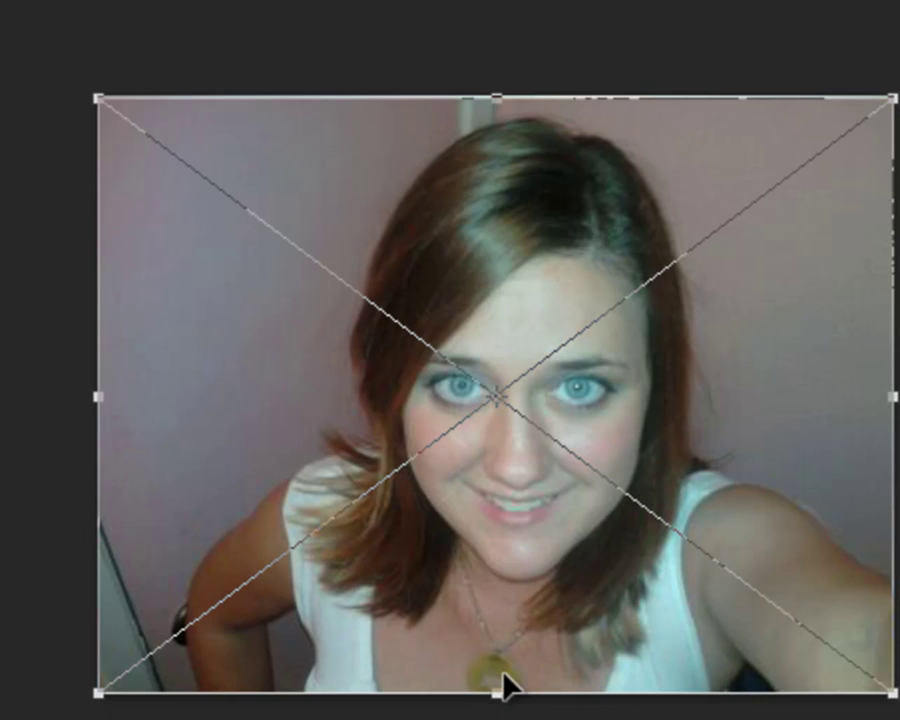
{"action": "key", "text": "Return"}
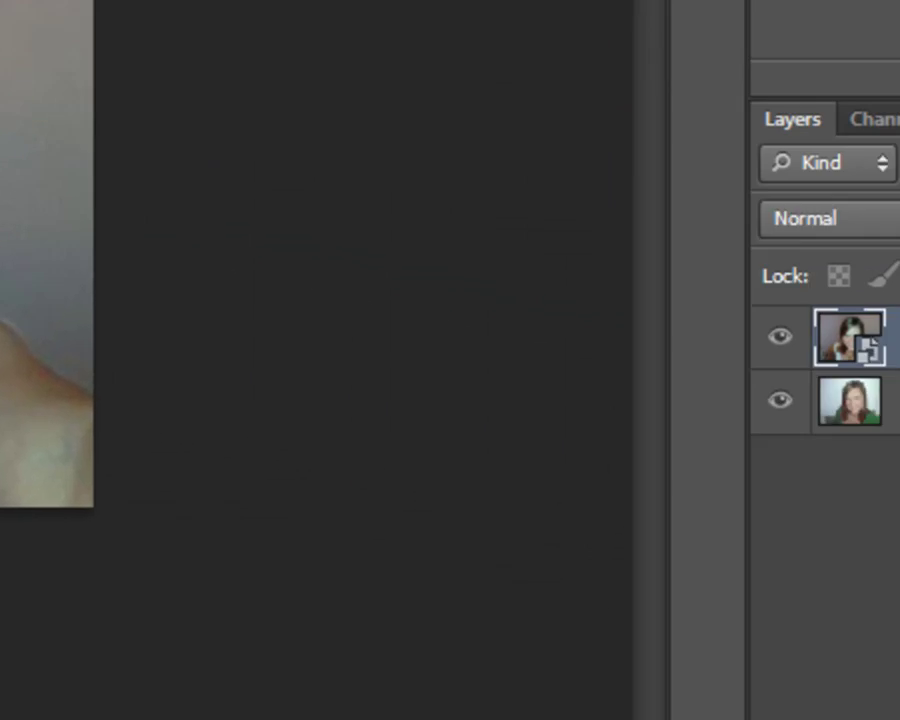
{"action": "left_click", "coordinate": [689, 328]}
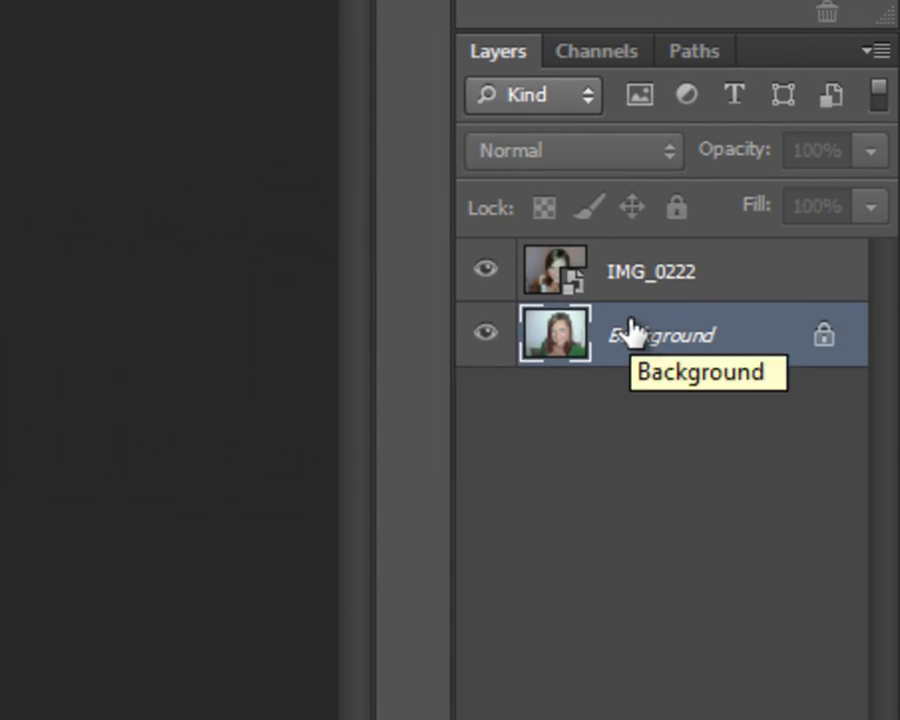
{"action": "key", "text": "ctrl+BackSpace"}
{"action": "key", "text": "ctrl+alt+shift+n"}
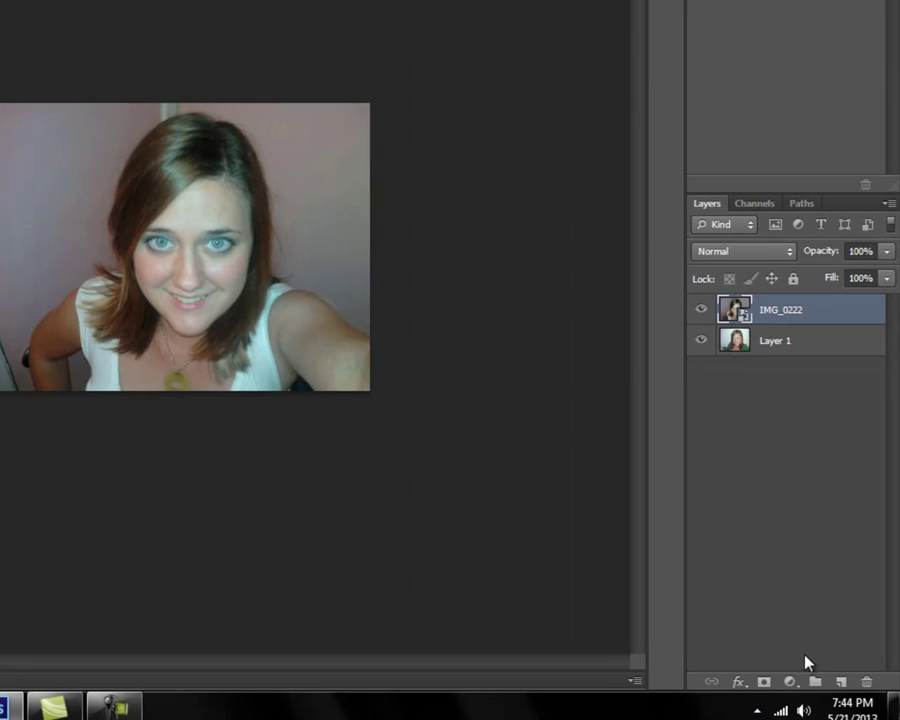
Add a Levels adjustment above the IMG_0222 layer with the white output level set to 210.
{"action": "left_click", "coordinate": [790, 681]}
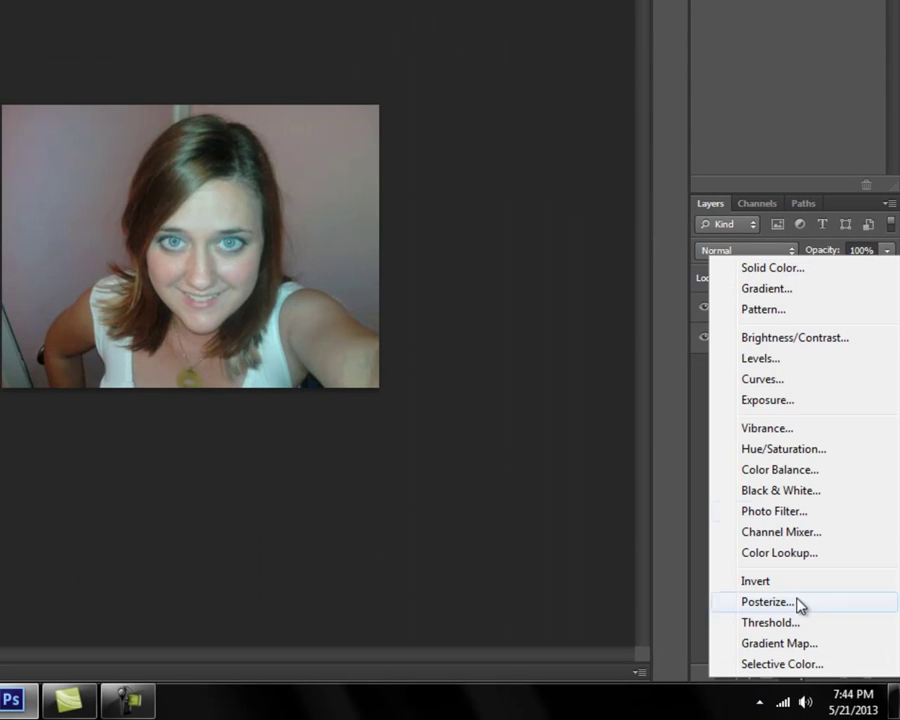
{"action": "left_click", "coordinate": [786, 358]}
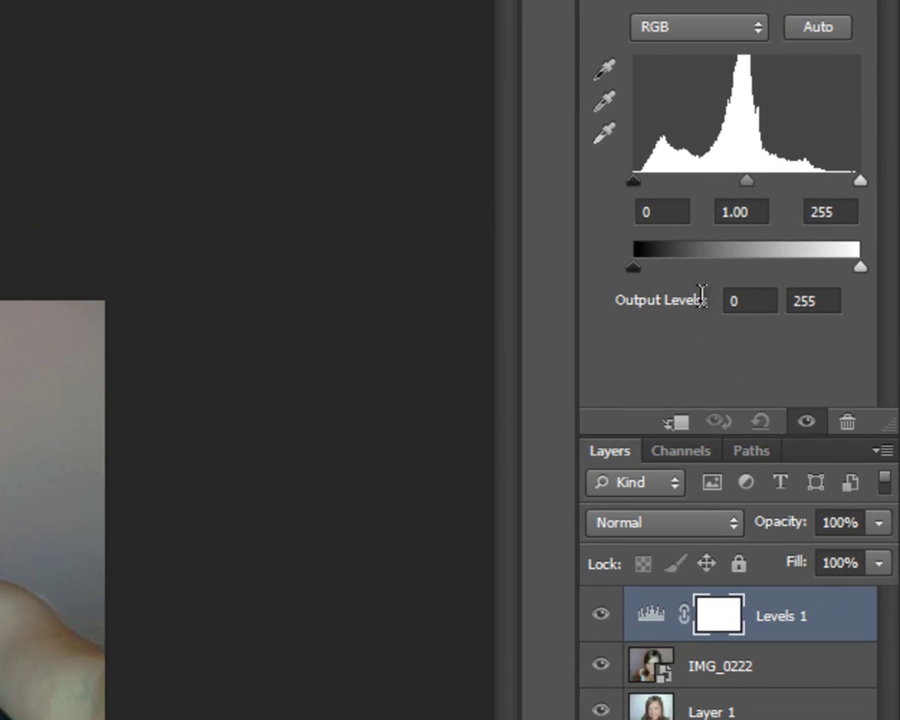
{"action": "left_click", "coordinate": [827, 305]}
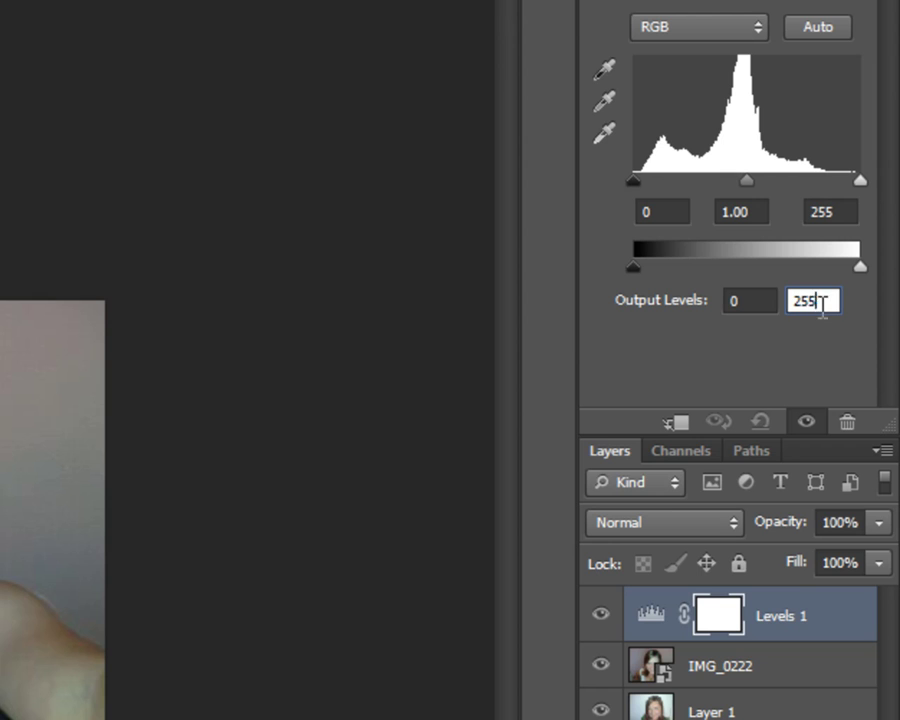
{"action": "left_click_drag", "start_coordinate": [822, 305], "coordinate": [773, 302]}
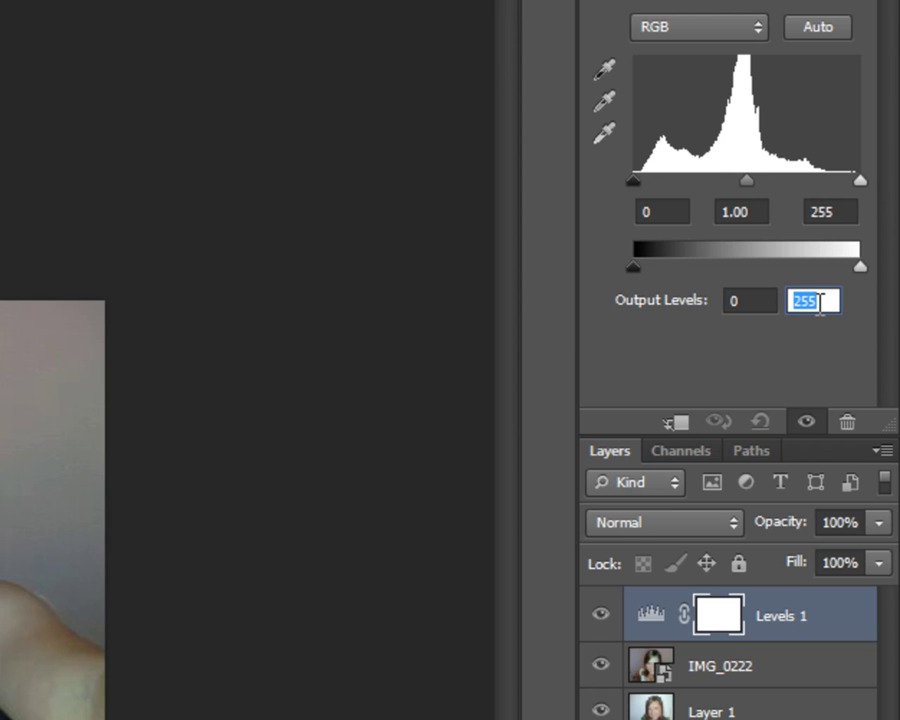
{"action": "type", "text": "210"}
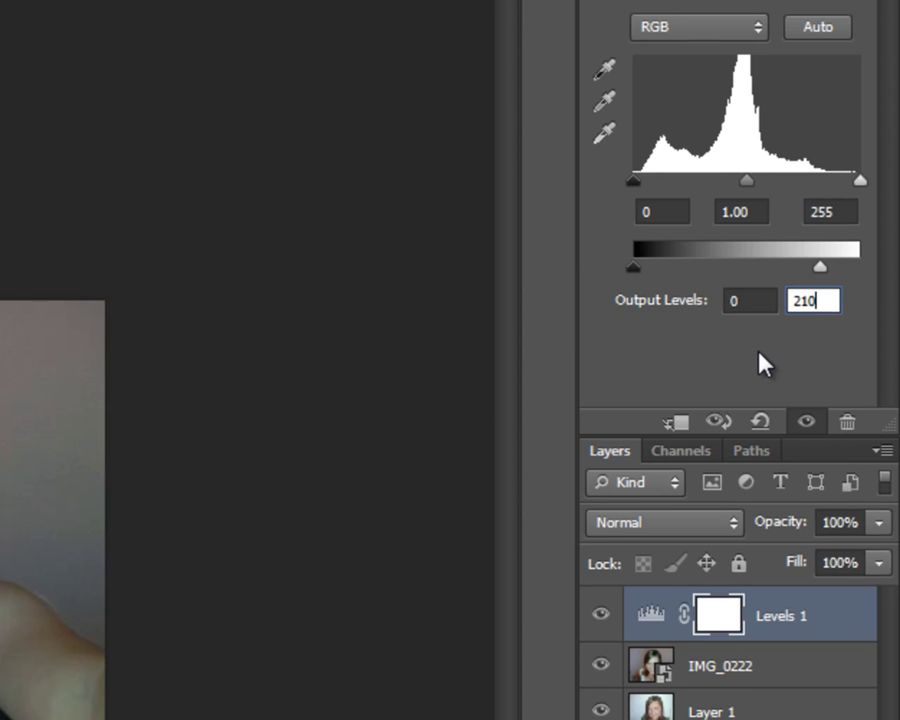
Merge the Levels adjustment with the IMG_0222 layer, and select Layer 1 beneath it.
{"action": "left_click", "coordinate": [745, 667], "text": "shift"}
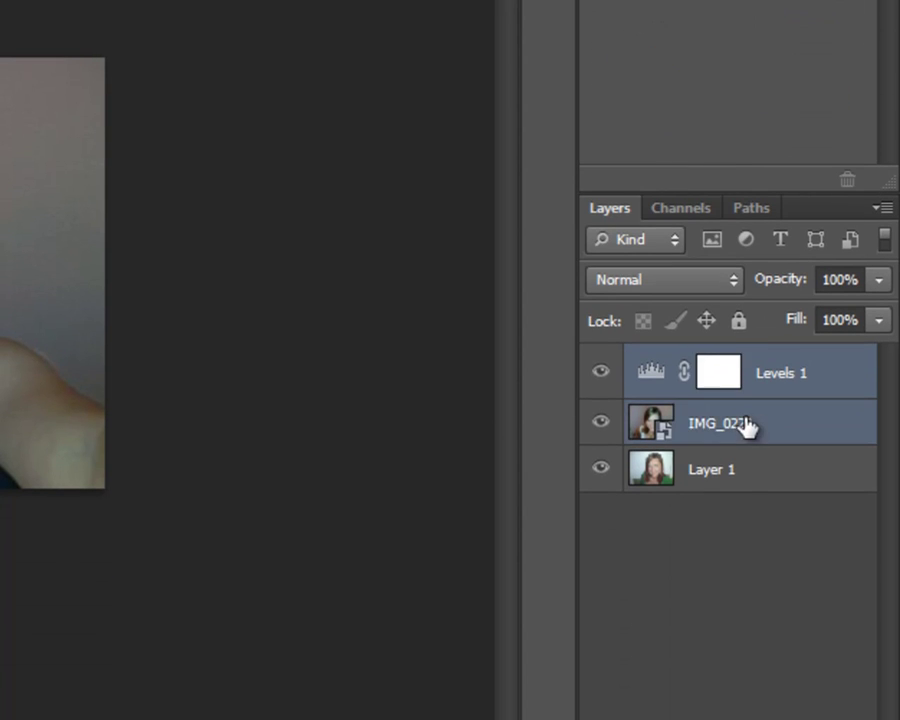
{"action": "right_click", "coordinate": [745, 425]}
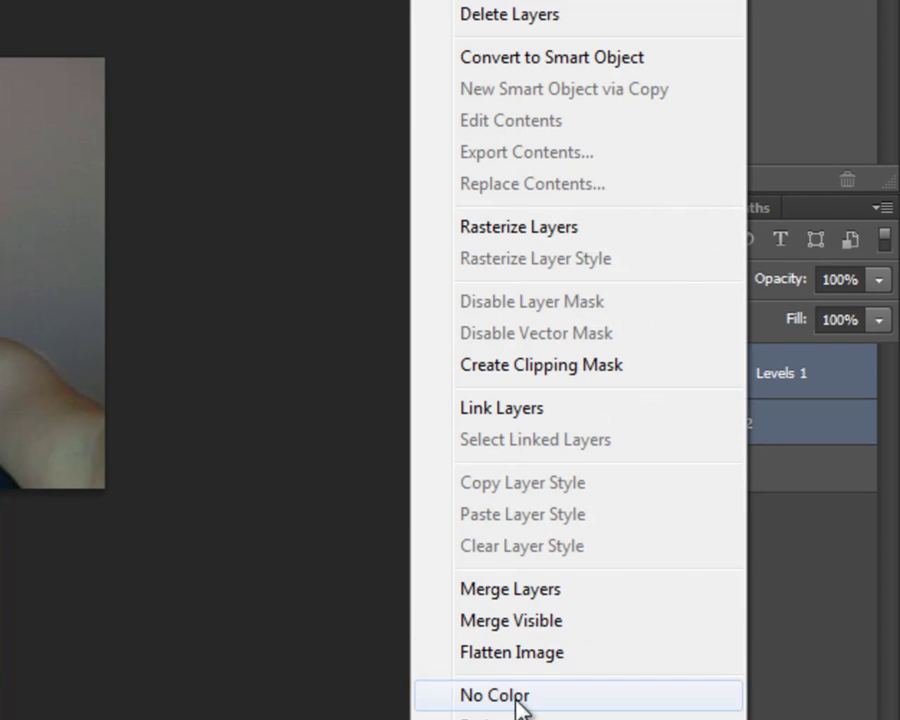
{"action": "left_click", "coordinate": [520, 592]}
{"action": "left_click", "coordinate": [738, 418]}
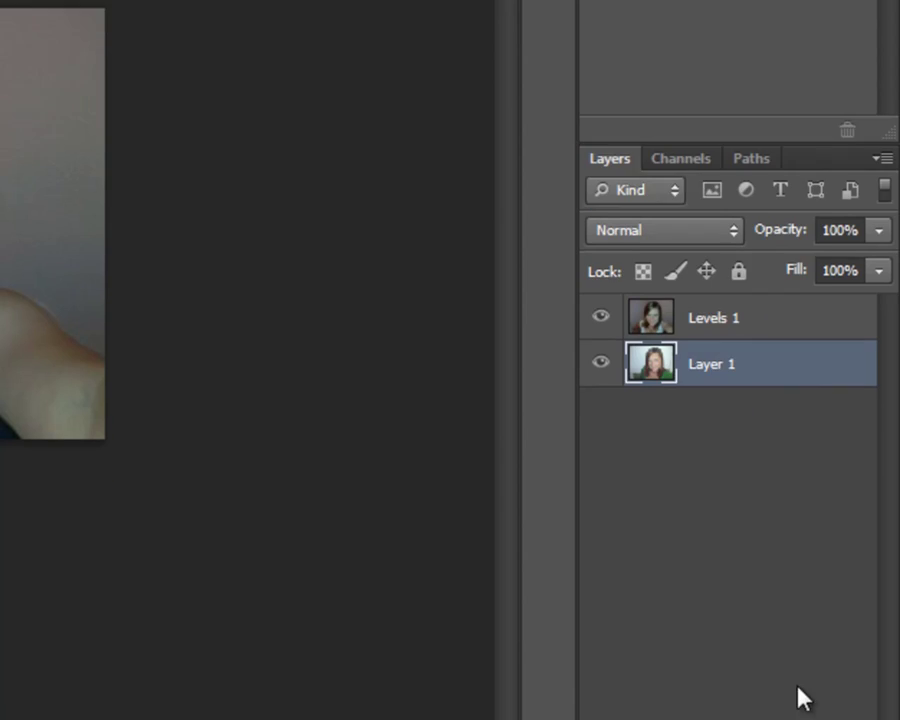
Add a Levels adjustment above Layer 1 with the black output level set to 214.
{"action": "left_click", "coordinate": [734, 676]}
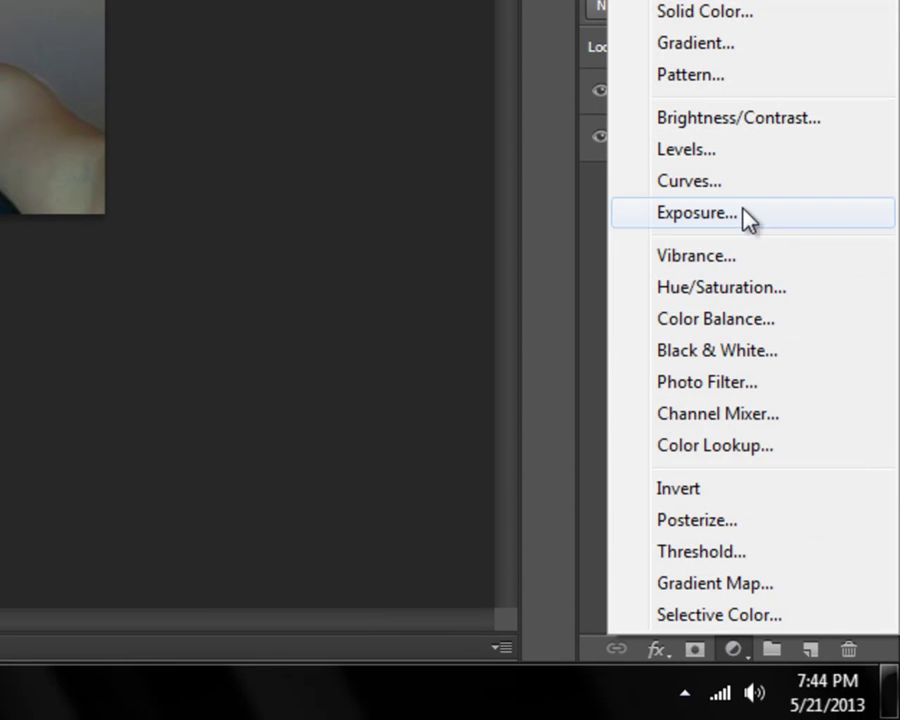
{"action": "left_click", "coordinate": [732, 152]}
{"action": "left_click", "coordinate": [766, 412]}
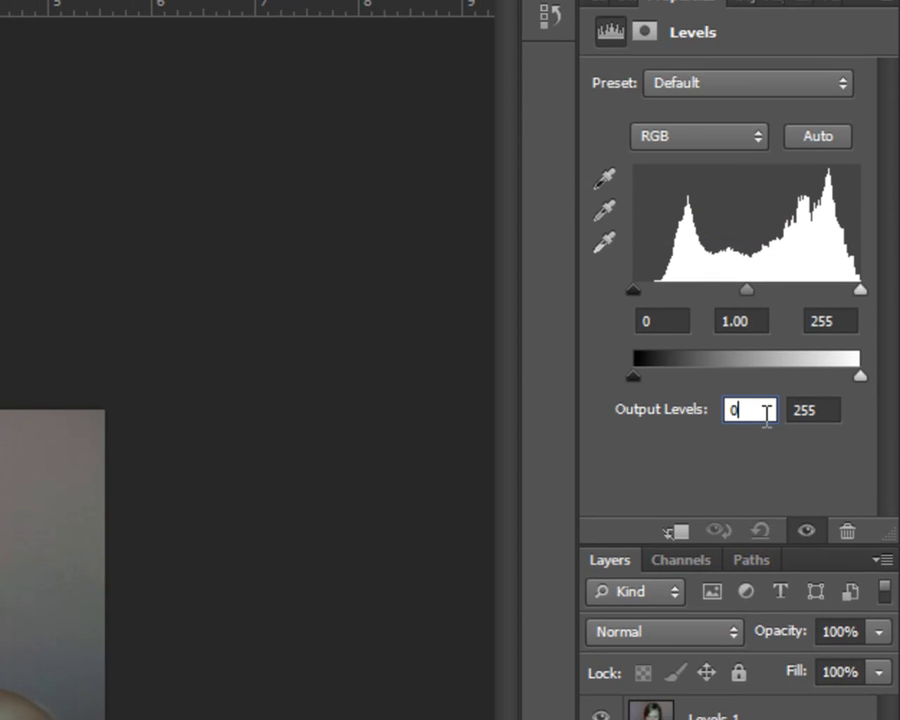
{"action": "left_click", "coordinate": [685, 420]}
{"action": "type", "text": "214"}
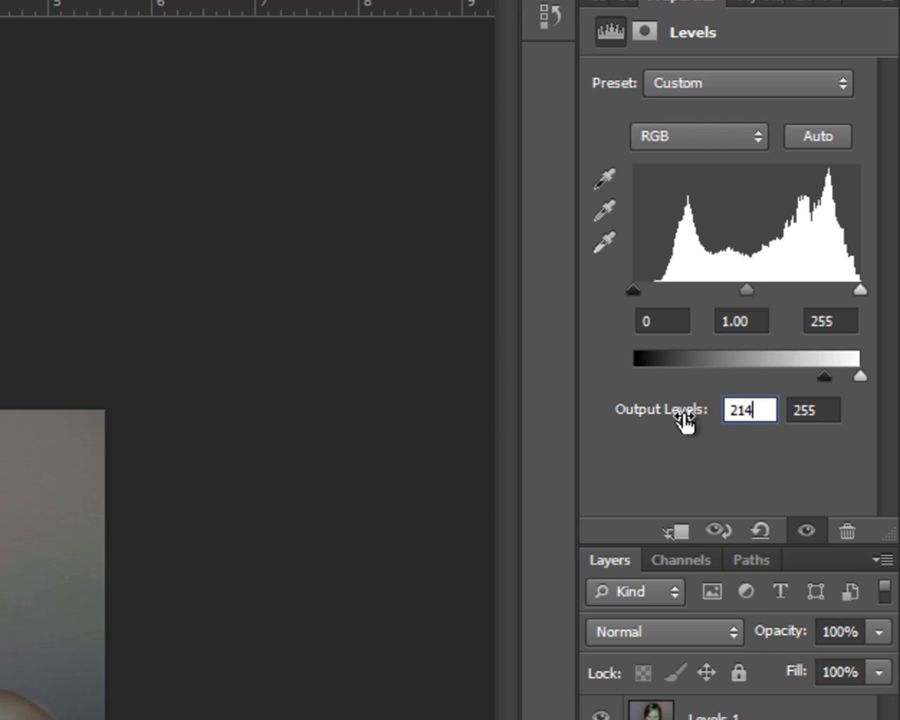
Merge the Levels 2 adjustment with Layer 1, and briefly hide the Levels 1 layer to check the result.
{"action": "left_click", "coordinate": [734, 506]}
{"action": "left_click", "coordinate": [775, 456]}
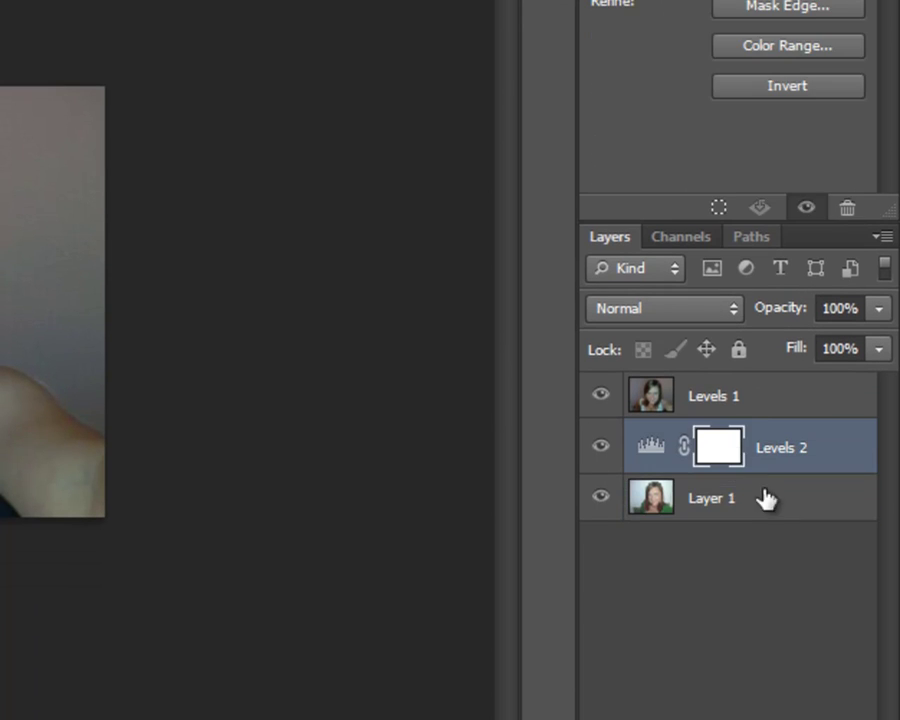
{"action": "left_click", "coordinate": [768, 503], "text": "shift"}
{"action": "right_click", "coordinate": [768, 503]}
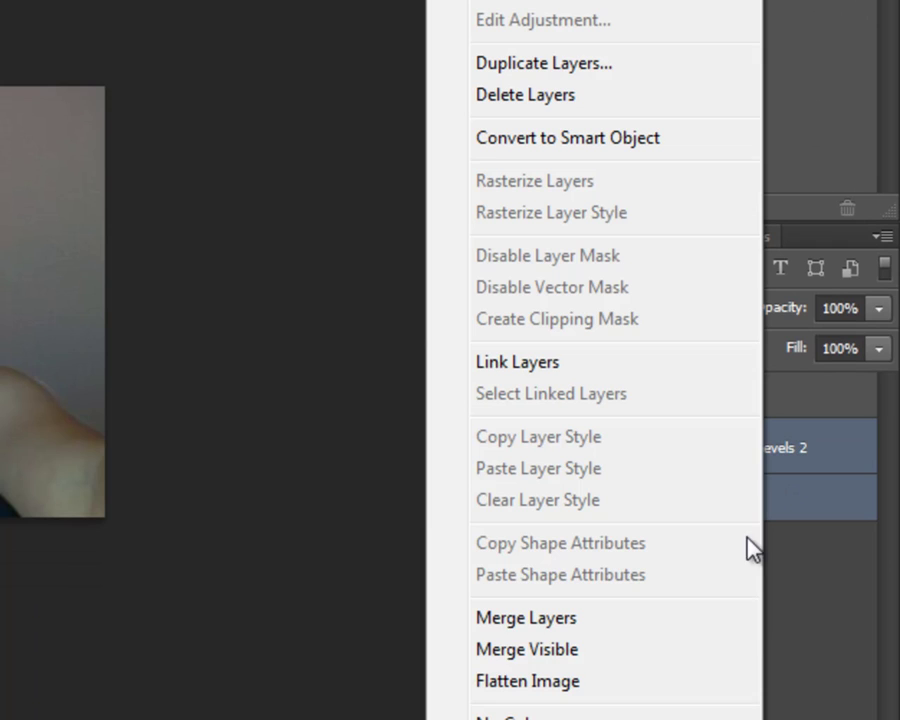
{"action": "left_click", "coordinate": [526, 617]}
{"action": "left_click", "coordinate": [600, 398]}
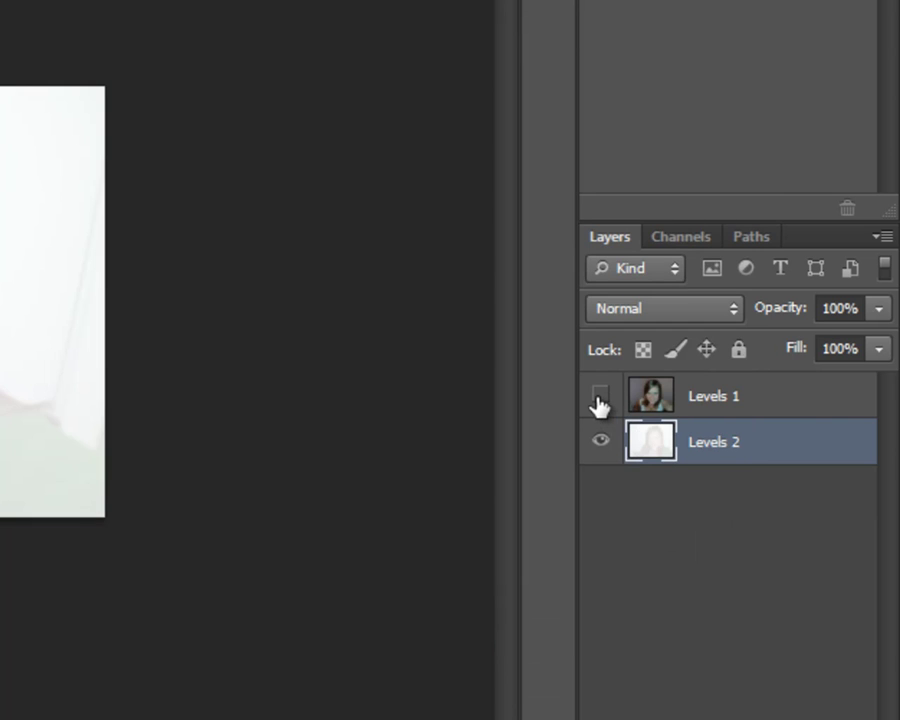
{"action": "left_click", "coordinate": [600, 398]}
Add a layer mask to the Levels 1 layer and fill it with the 2-pixel pattern using the Paint Bucket.
{"action": "left_click", "coordinate": [724, 400]}
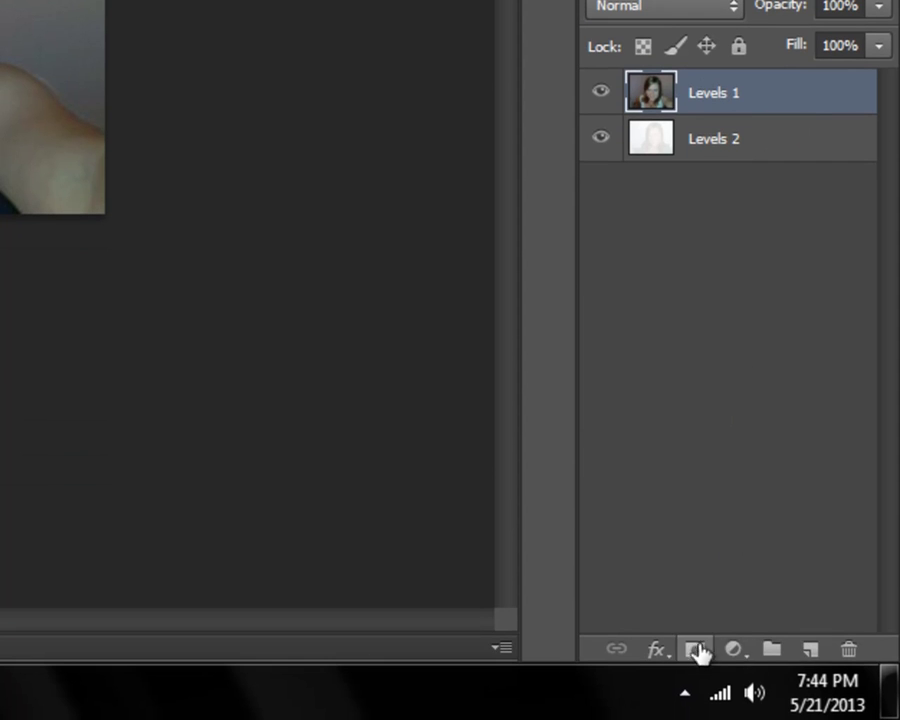
{"action": "left_click", "coordinate": [695, 650]}
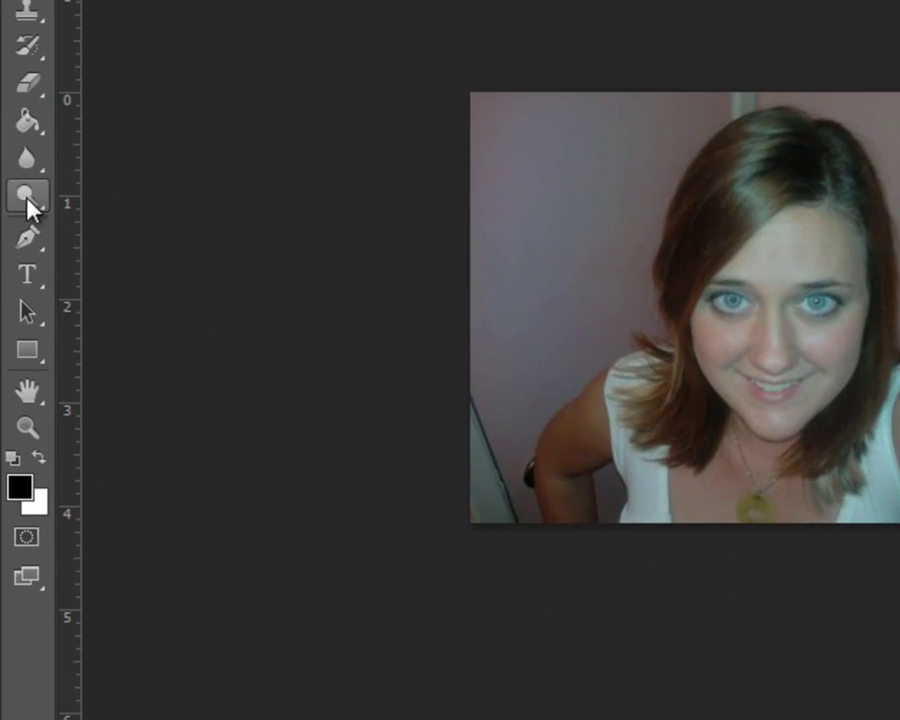
{"action": "left_click", "coordinate": [28, 122]}
{"action": "left_click", "coordinate": [267, 64]}
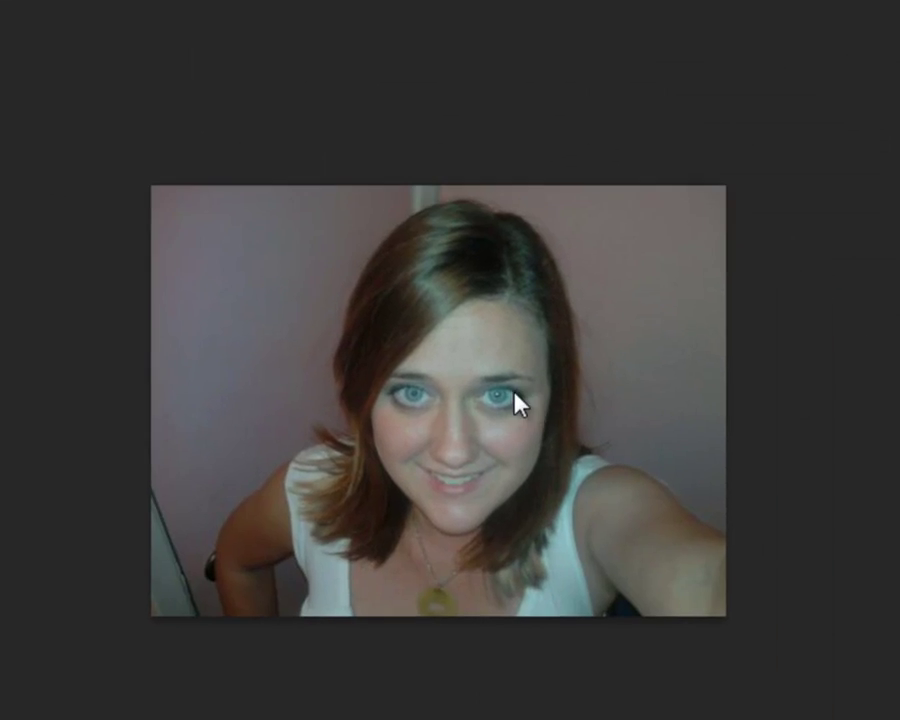
{"action": "left_click", "coordinate": [585, 470]}
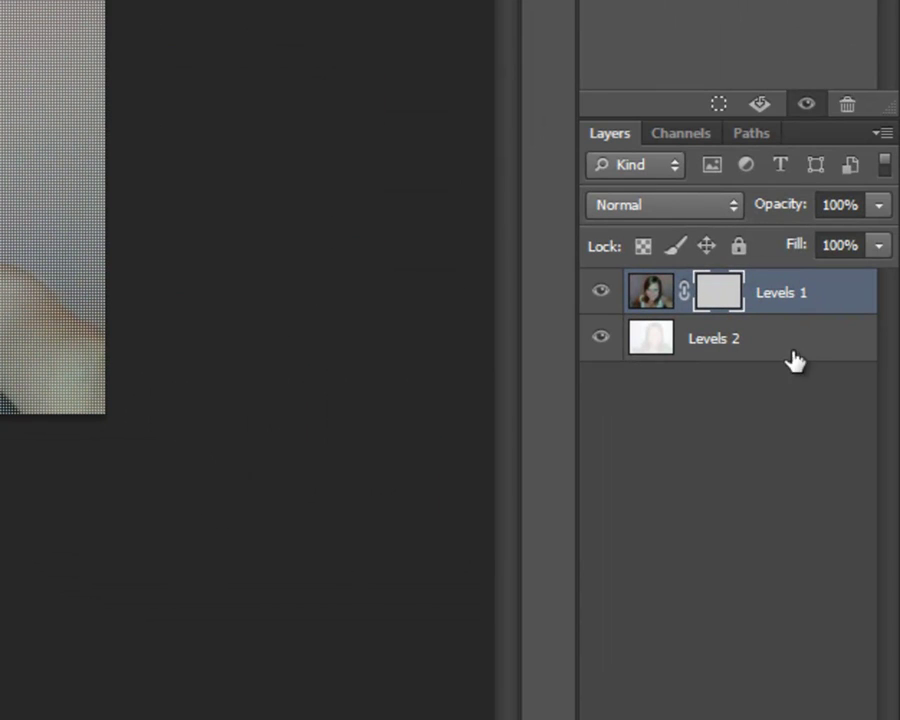
Merge the masked Levels 1 layer with the Levels 2 layer.
{"action": "left_click", "coordinate": [740, 341], "text": "shift"}
{"action": "right_click", "coordinate": [739, 341]}
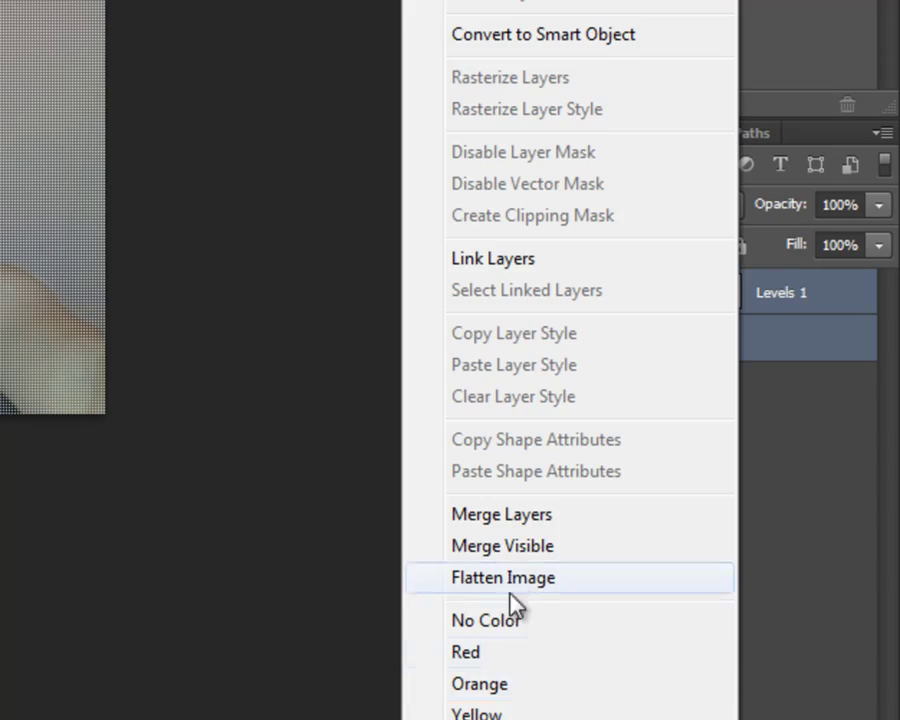
{"action": "left_click", "coordinate": [515, 516]}
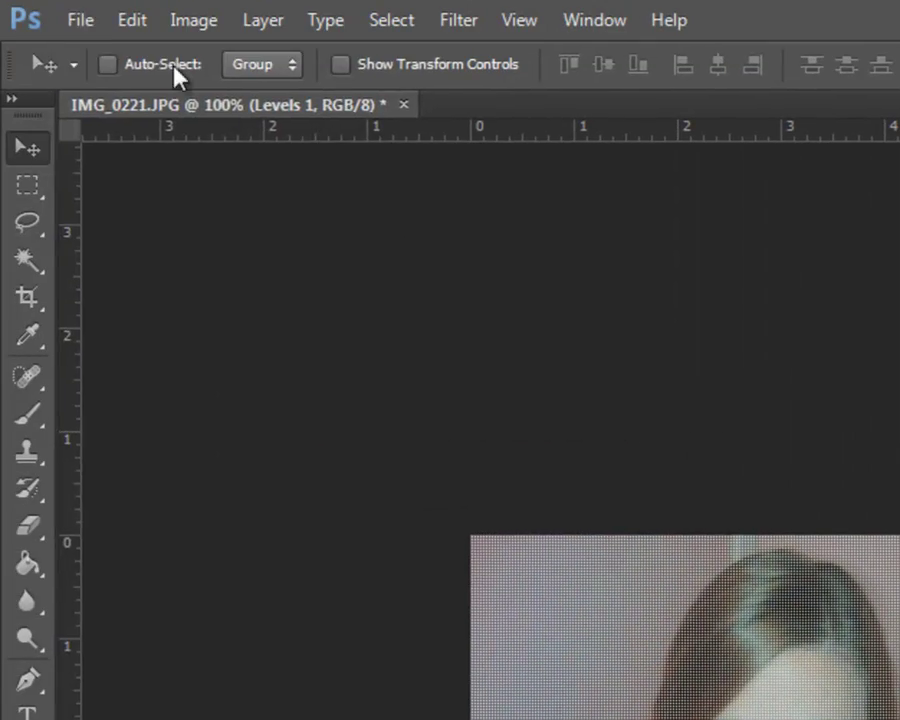
Save a PNG copy of the merged image on the desktop as kira, and quit Photoshop.
{"action": "left_click", "coordinate": [77, 18]}
{"action": "left_click", "coordinate": [165, 370]}
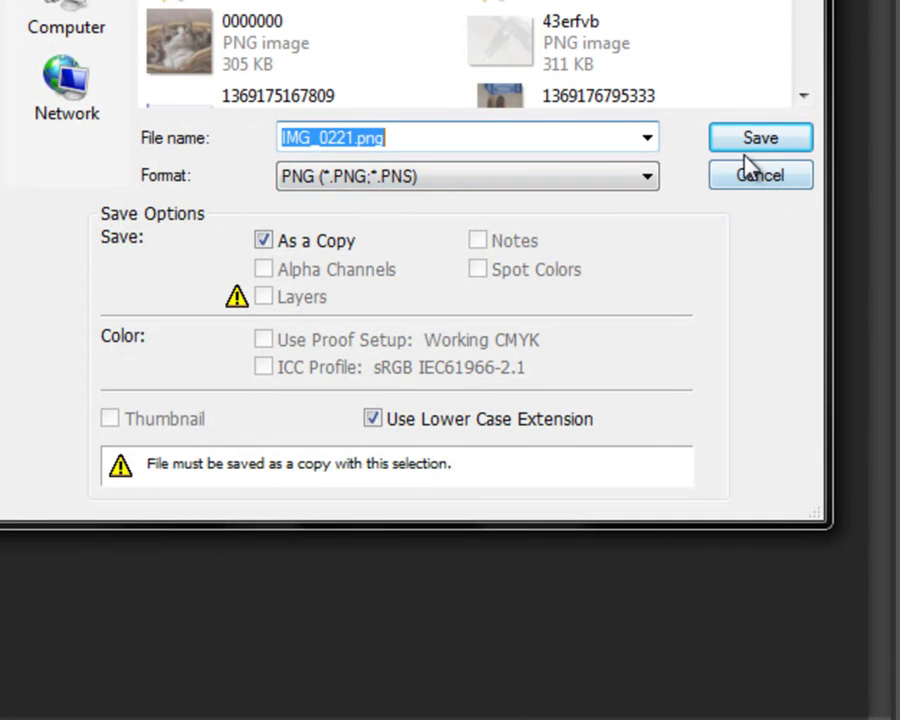
{"action": "type", "text": "fdfdfdfdfd"}
{"action": "key", "text": "ctrl+a"}
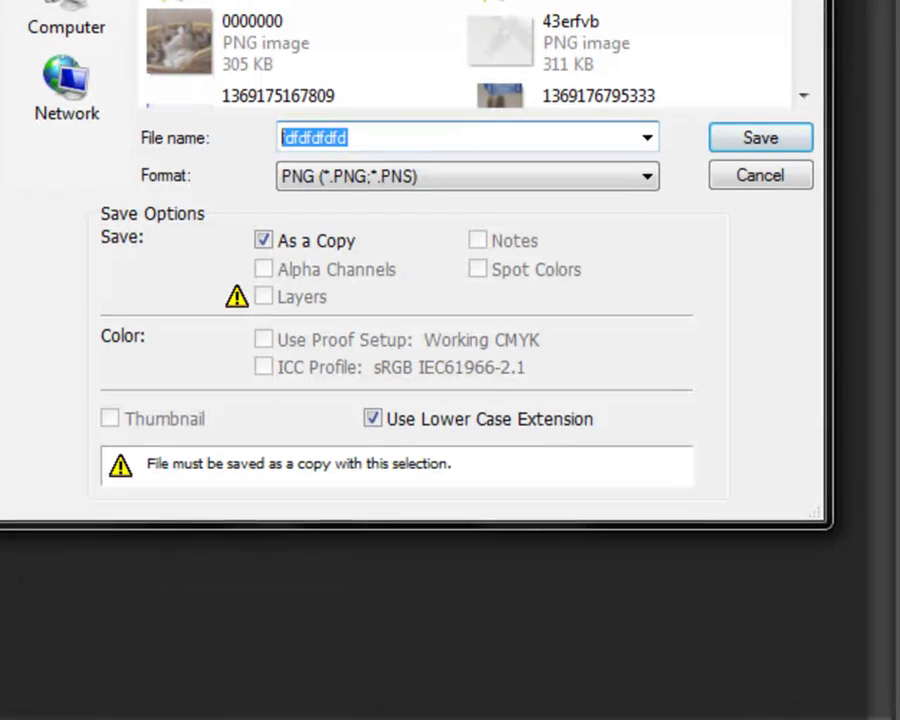
{"action": "type", "text": "kira"}
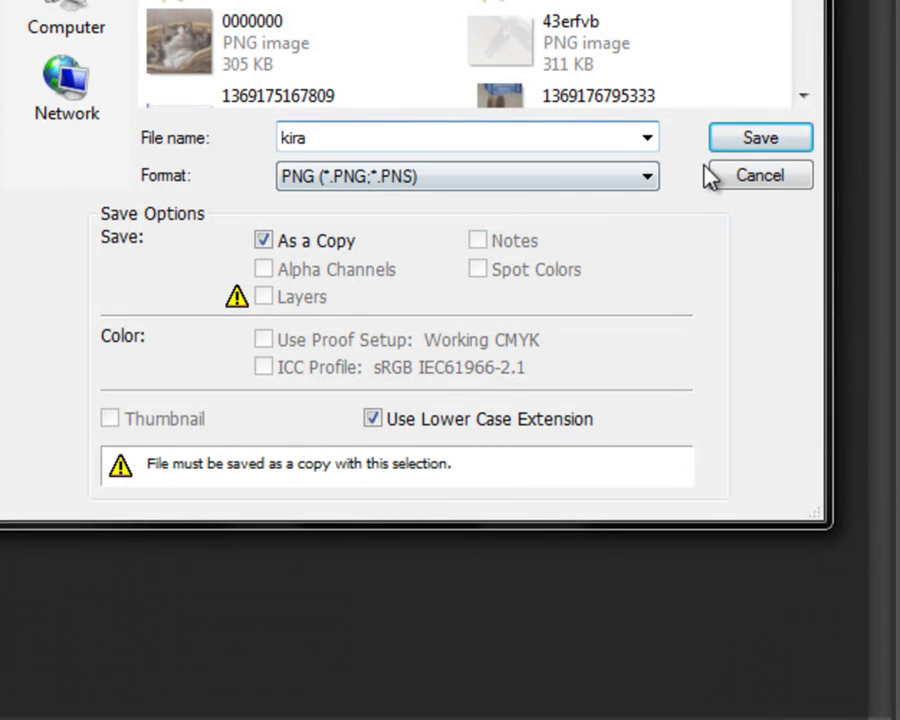
{"action": "left_click", "coordinate": [733, 135]}
{"action": "left_click", "coordinate": [634, 14]}
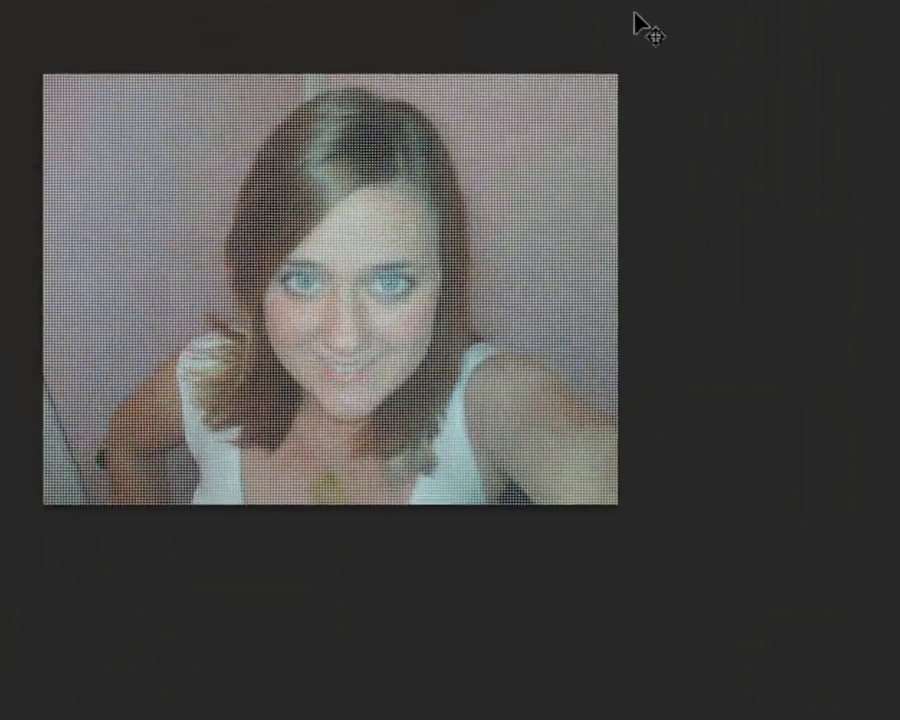
{"action": "key", "text": "ctrl+q"}
Launch TweakPNG from the x64 folder and load kira.png from the desktop into it.
{"action": "left_click", "coordinate": [530, 100]}
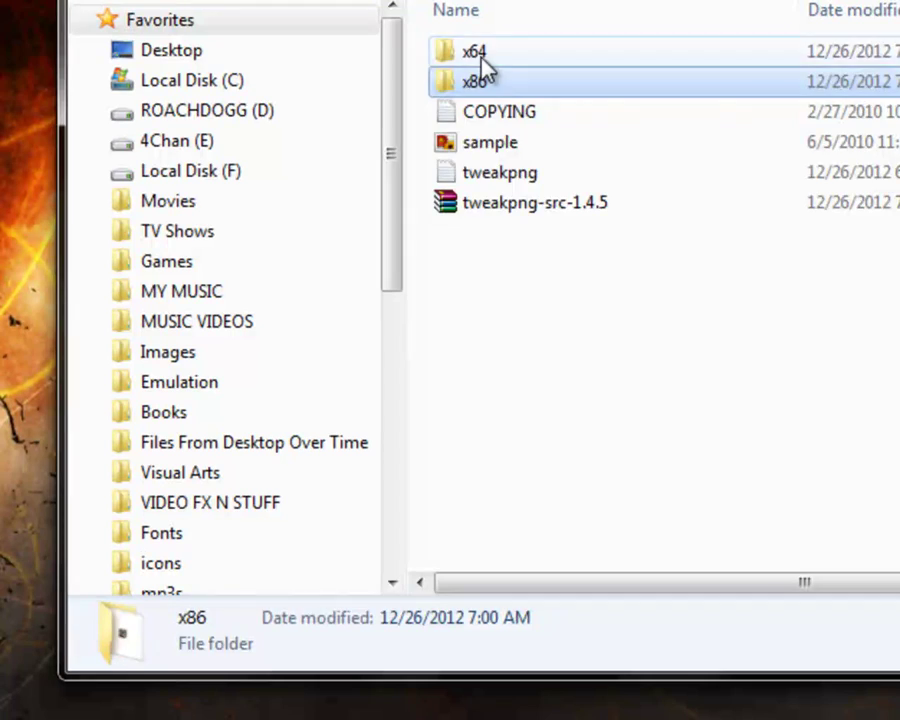
{"action": "double_click", "coordinate": [476, 70]}
{"action": "double_click", "coordinate": [486, 64]}
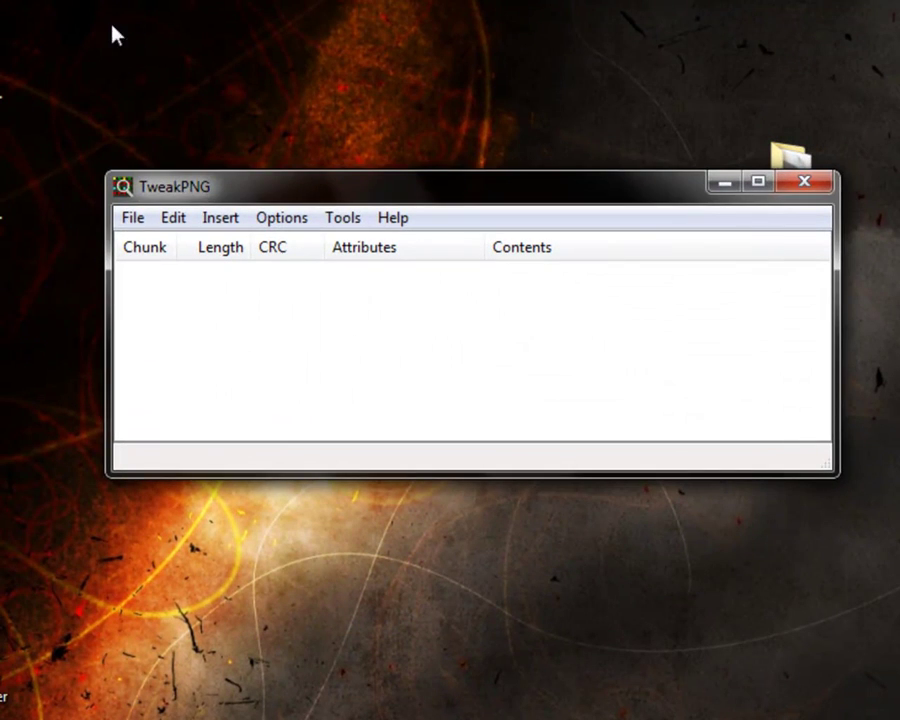
{"action": "left_click_drag", "start_coordinate": [2, 105], "coordinate": [226, 357]}
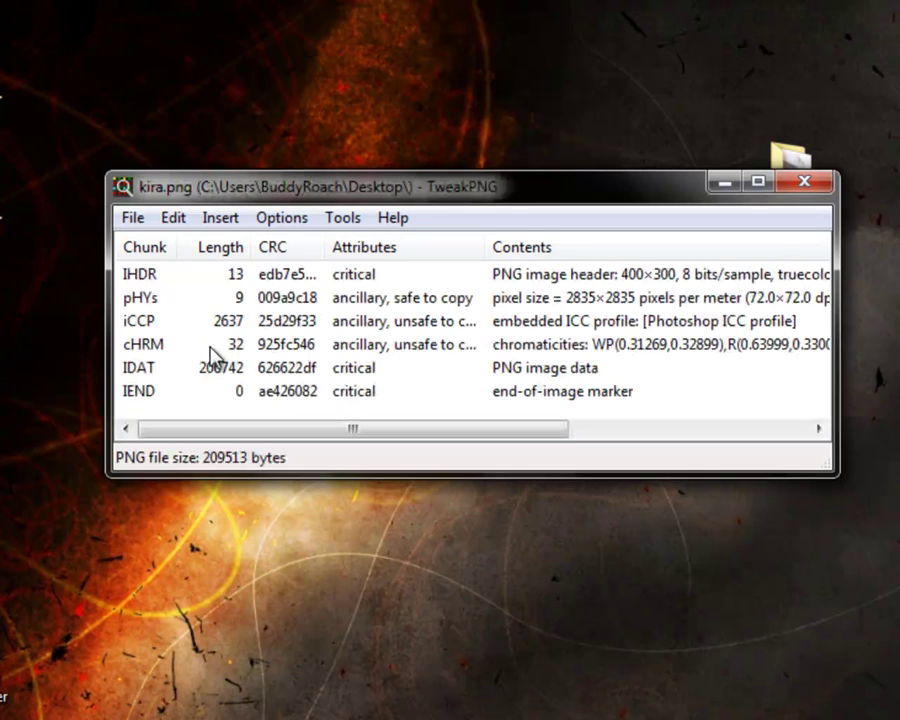
Insert a gAMA (Gamma) chunk into kira.png.
{"action": "left_click", "coordinate": [546, 300]}
{"action": "left_click", "coordinate": [232, 220]}
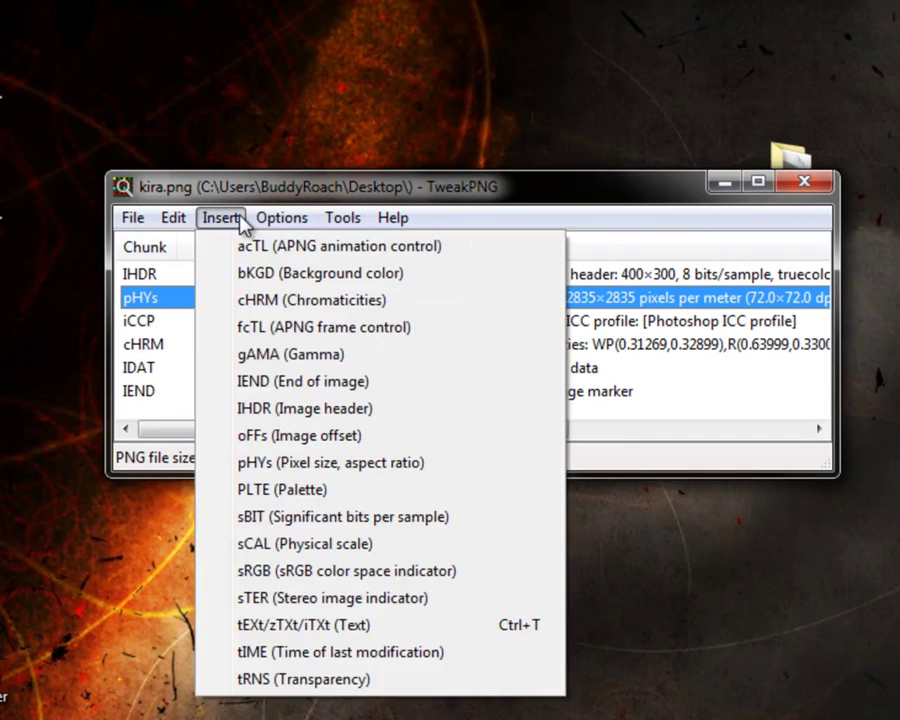
{"action": "left_click", "coordinate": [232, 220]}
{"action": "left_click", "coordinate": [232, 220]}
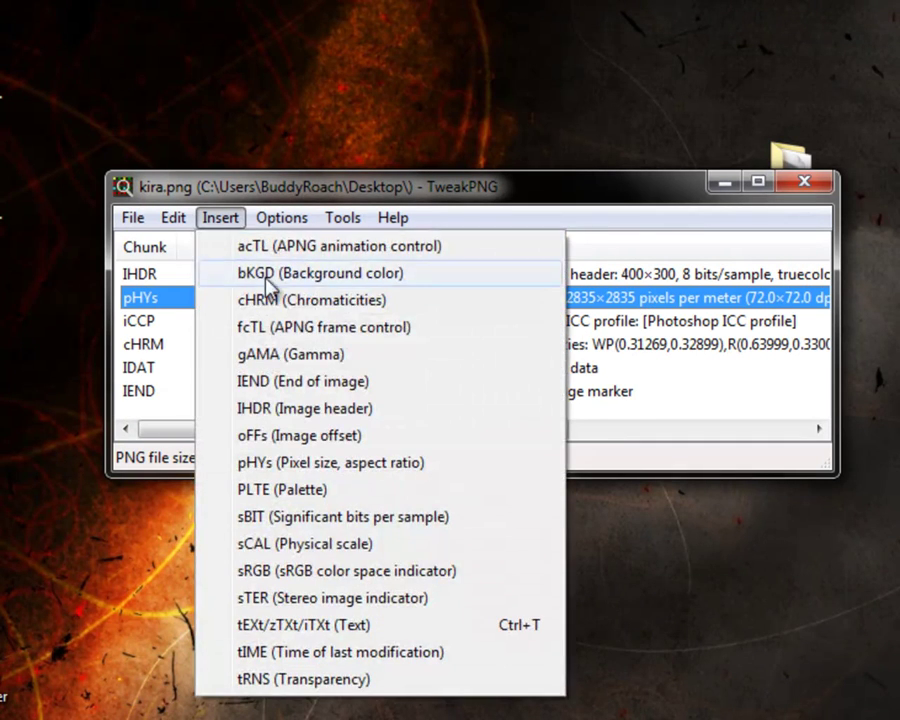
{"action": "left_click", "coordinate": [300, 355]}
Set the gAMA chunk's file gamma to 0.023 and save kira.png.
{"action": "right_click", "coordinate": [548, 307]}
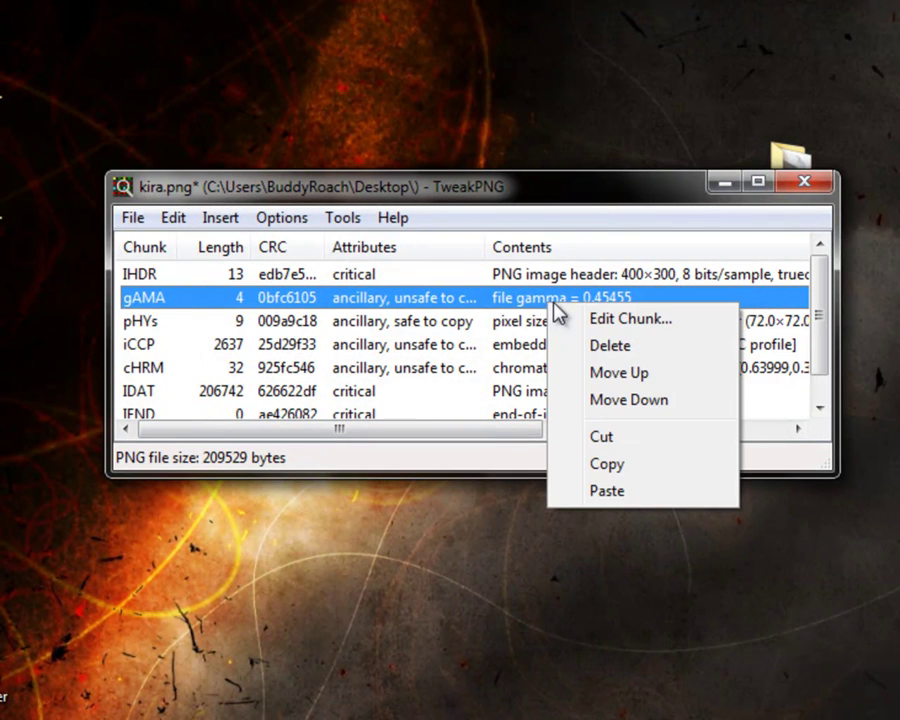
{"action": "left_click", "coordinate": [600, 316]}
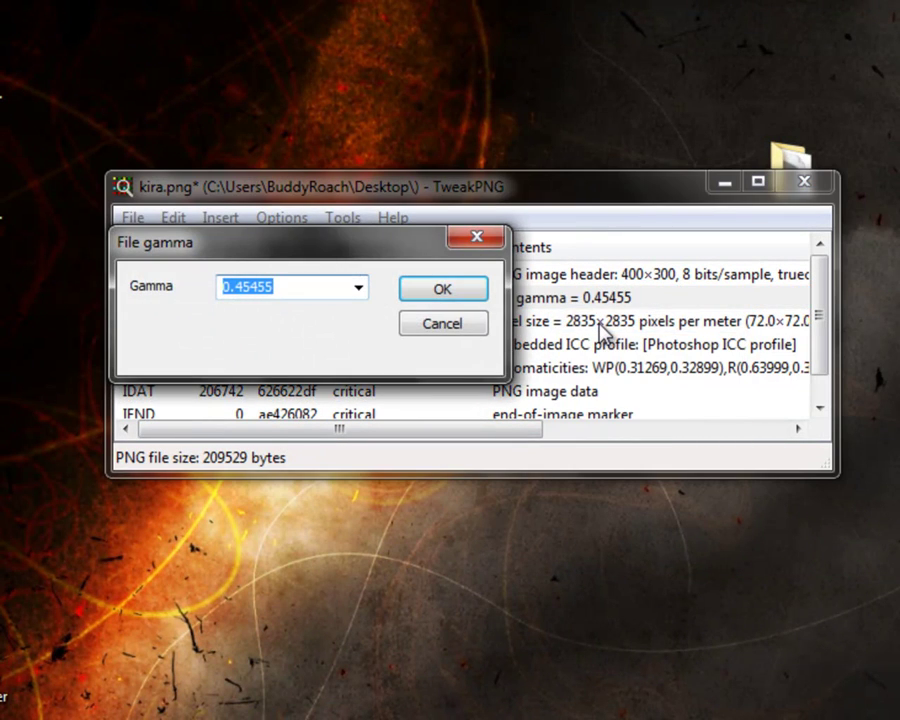
{"action": "type", "text": "0.023"}
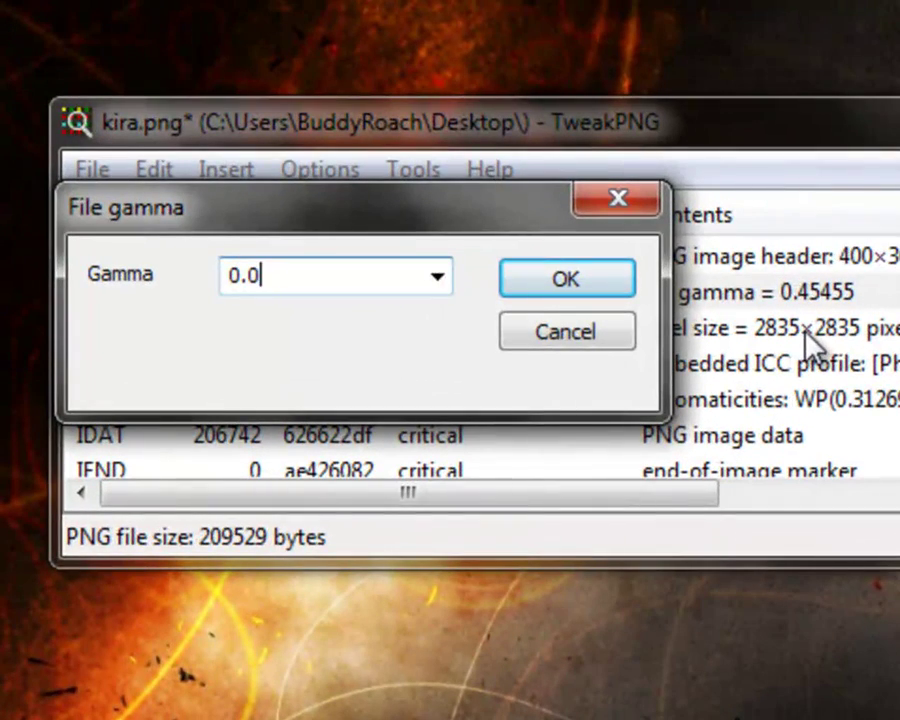
{"action": "left_click", "coordinate": [566, 279]}
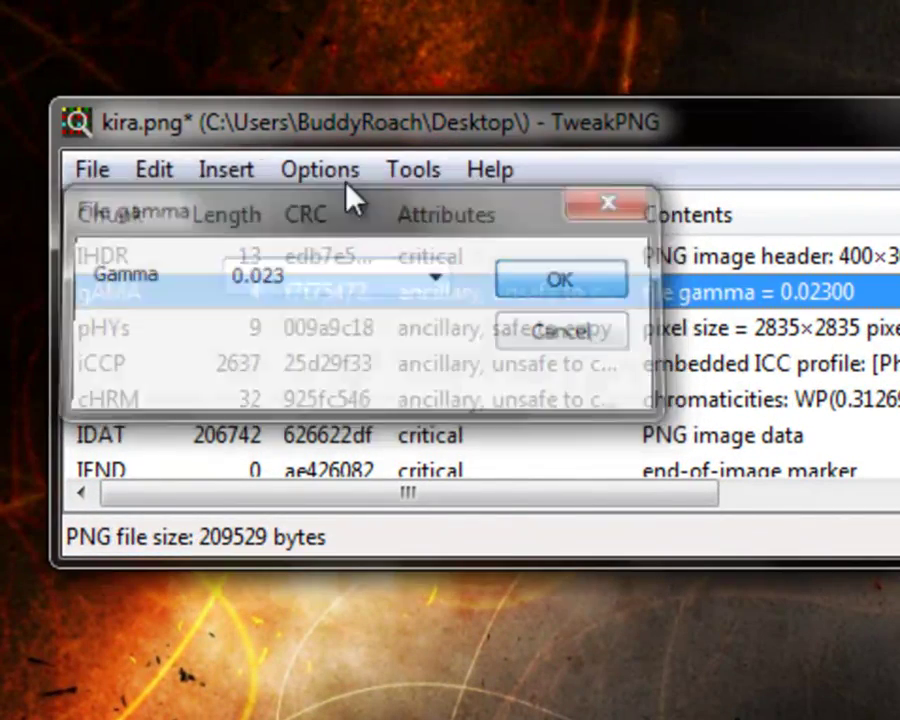
{"action": "left_click", "coordinate": [100, 170]}
{"action": "left_click", "coordinate": [125, 337]}
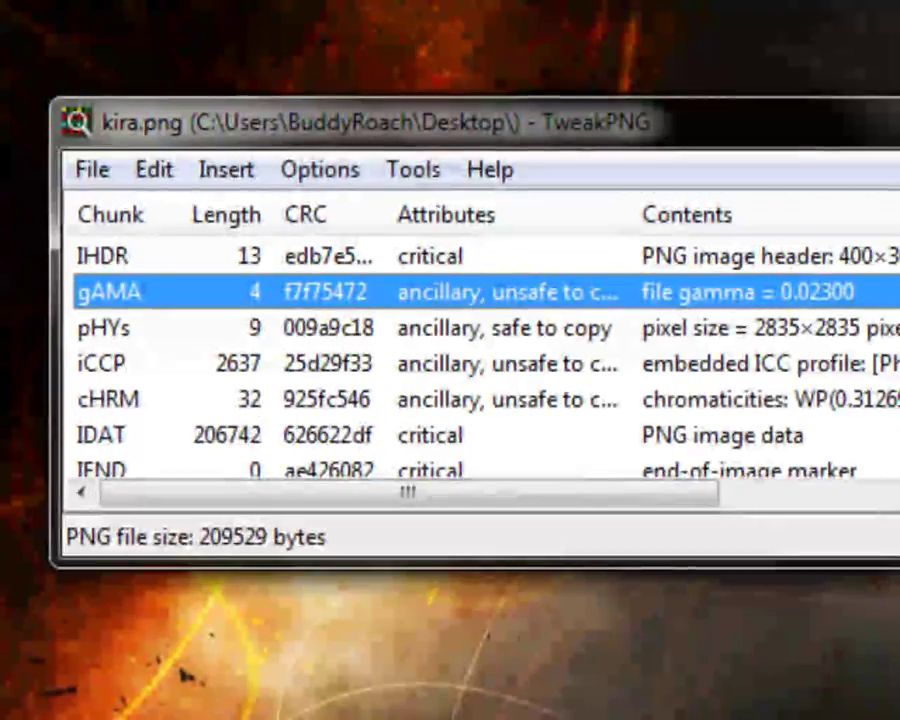